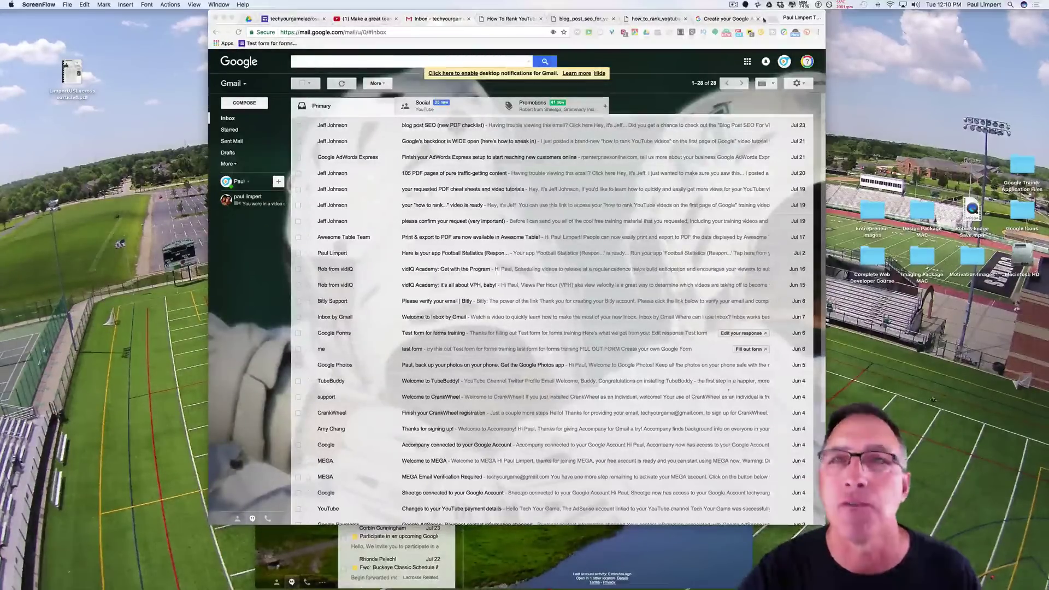
- Return to Gmail and open Our Products through the apps grid's 'Even more from Google' link
click(724, 19)
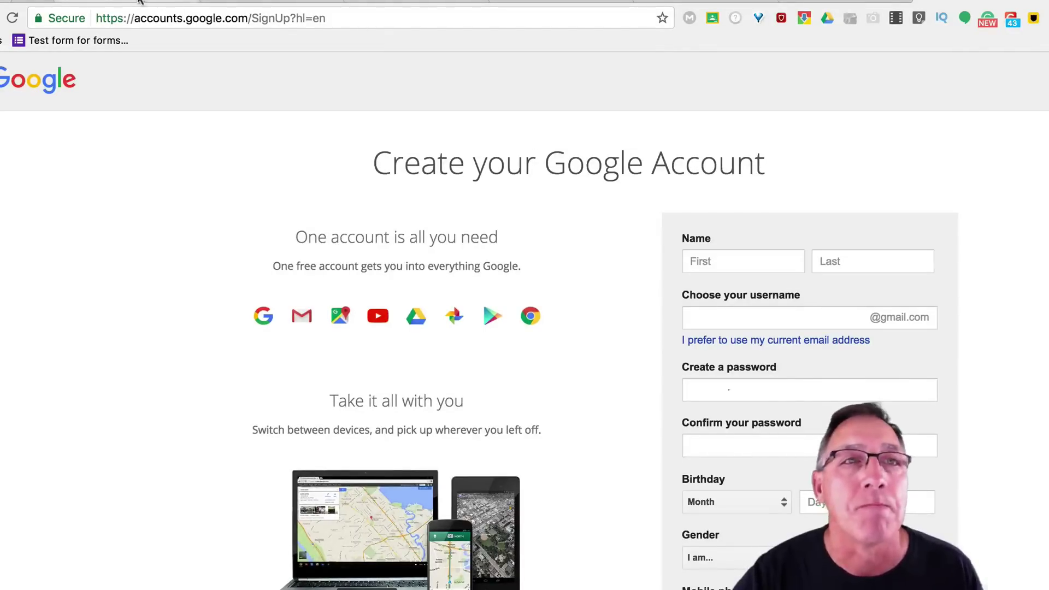
click(372, 3)
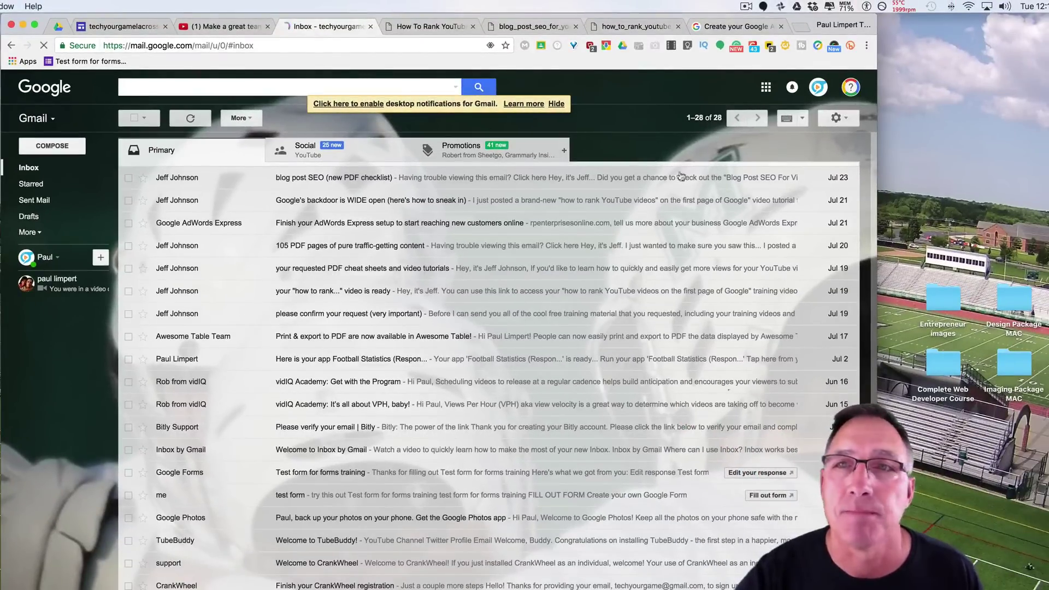
click(768, 89)
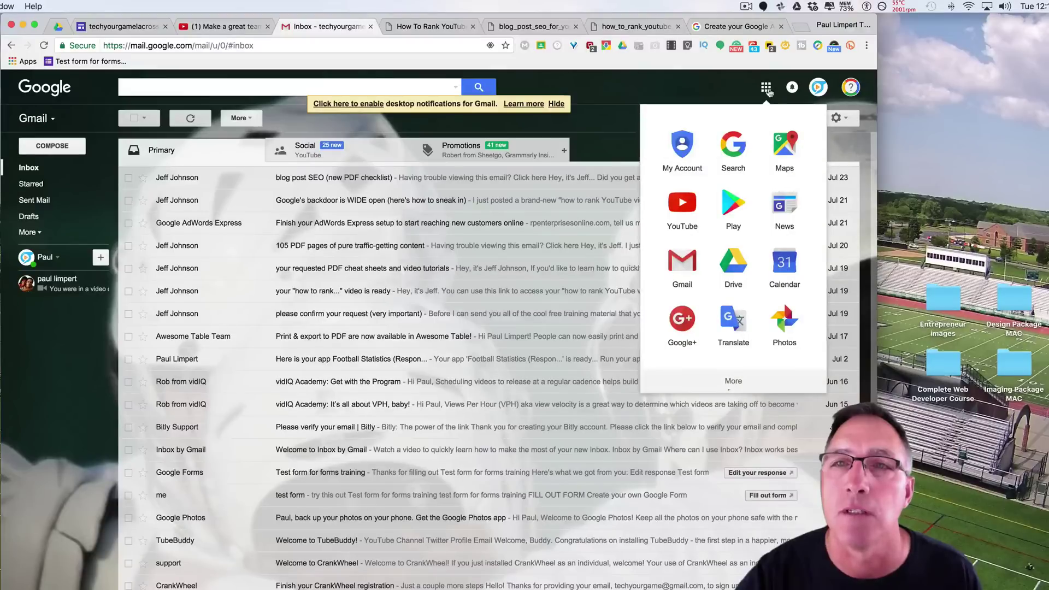
click(735, 382)
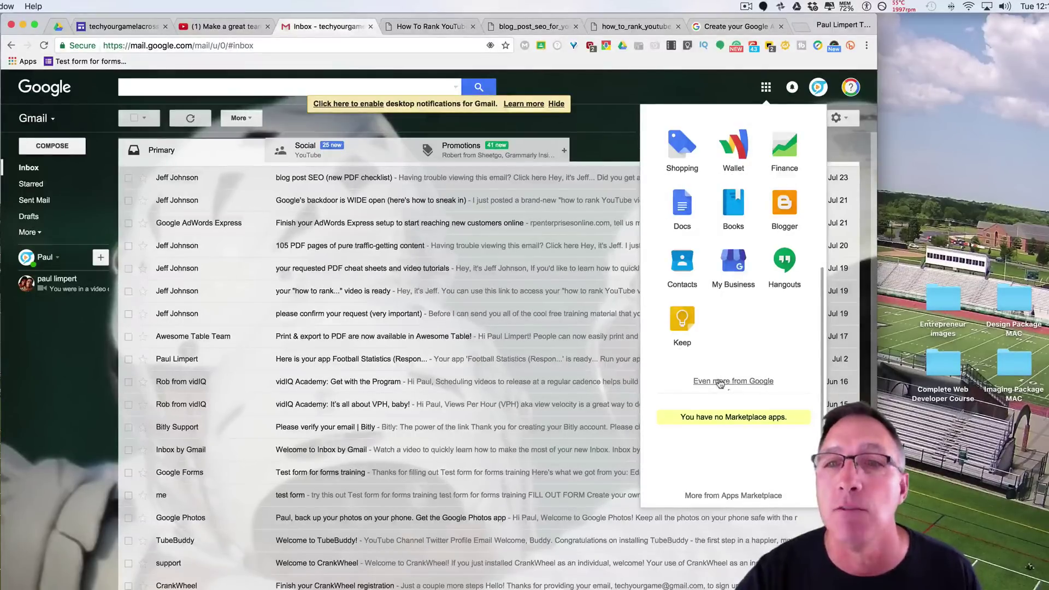
click(721, 381)
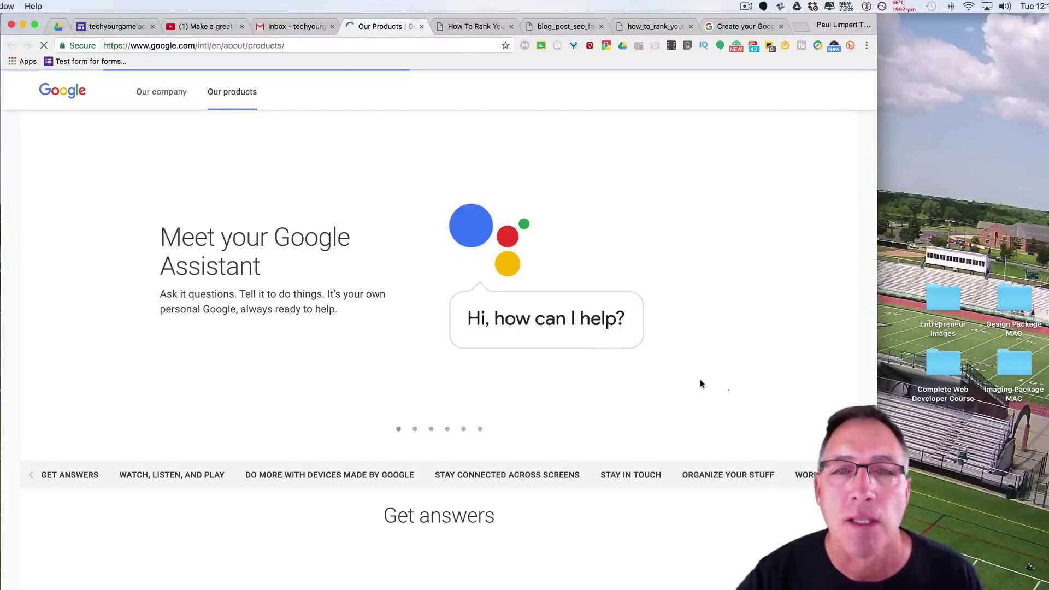
- Scroll Our Products down to the full See All Products list and open Google Groups
scroll(672, 367, down, 10)
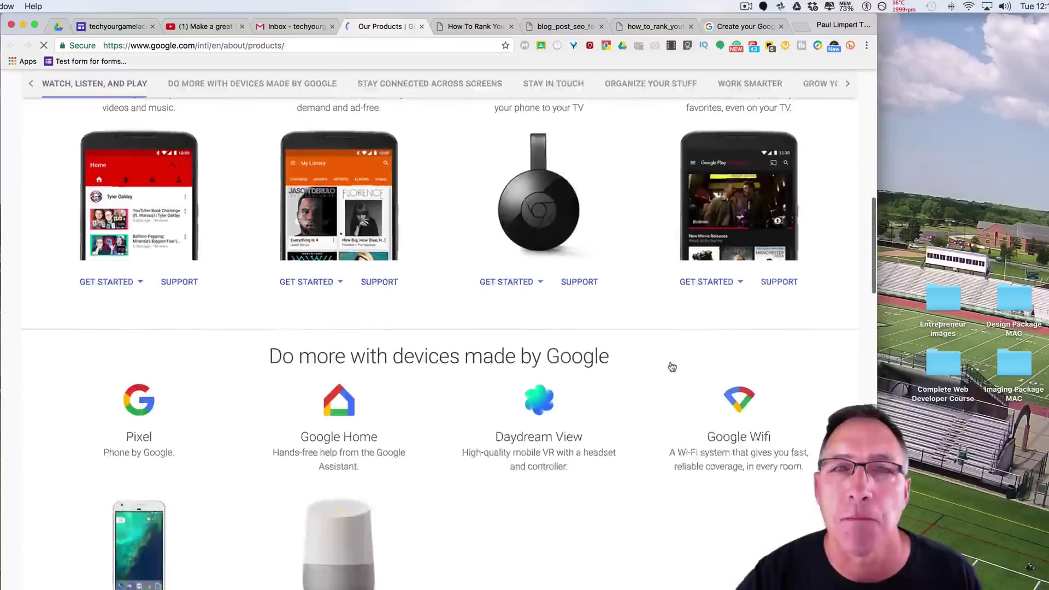
scroll(673, 367, up, 2)
scroll(672, 367, down, 3)
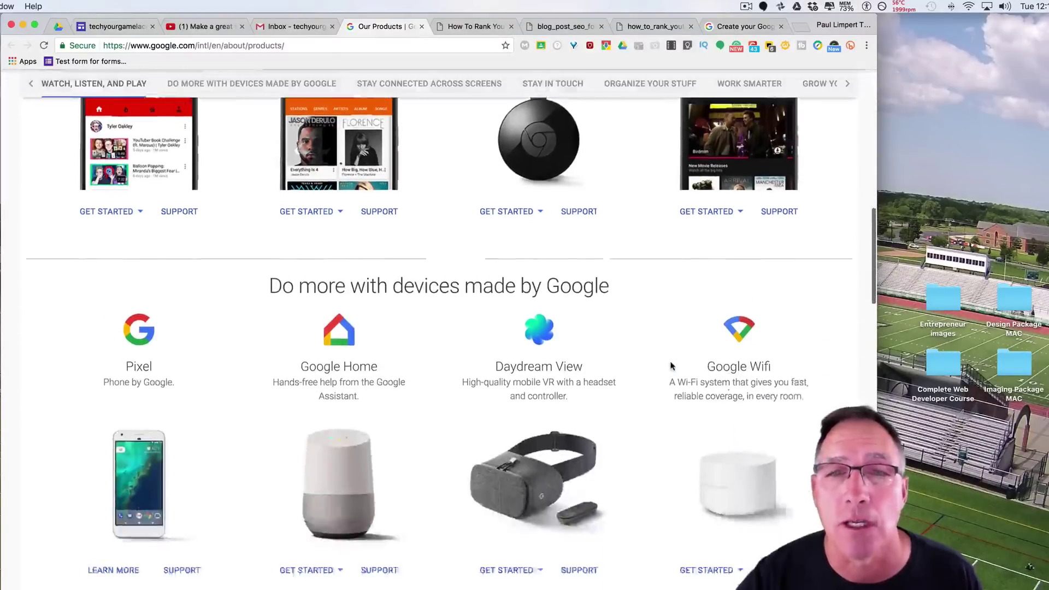
scroll(673, 366, down, 1)
scroll(673, 366, down, 4)
scroll(672, 366, down, 8)
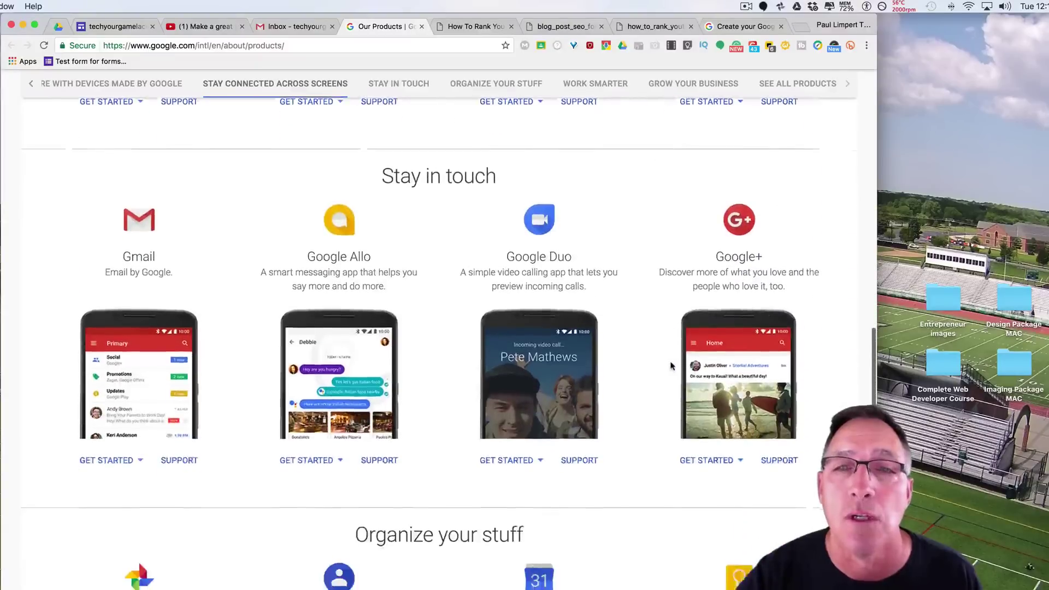
scroll(673, 366, down, 10)
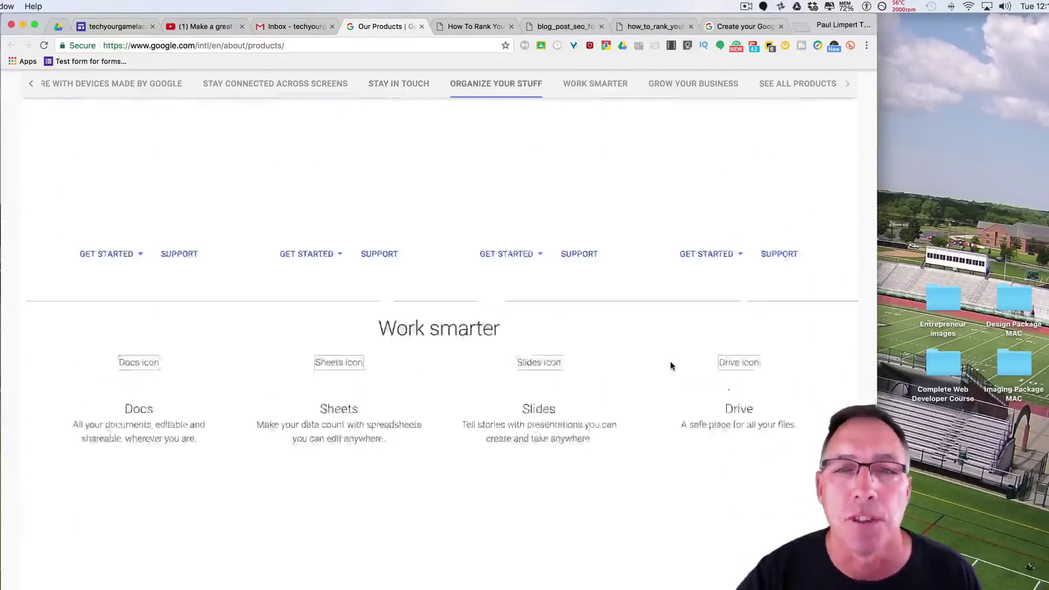
scroll(671, 366, down, 5)
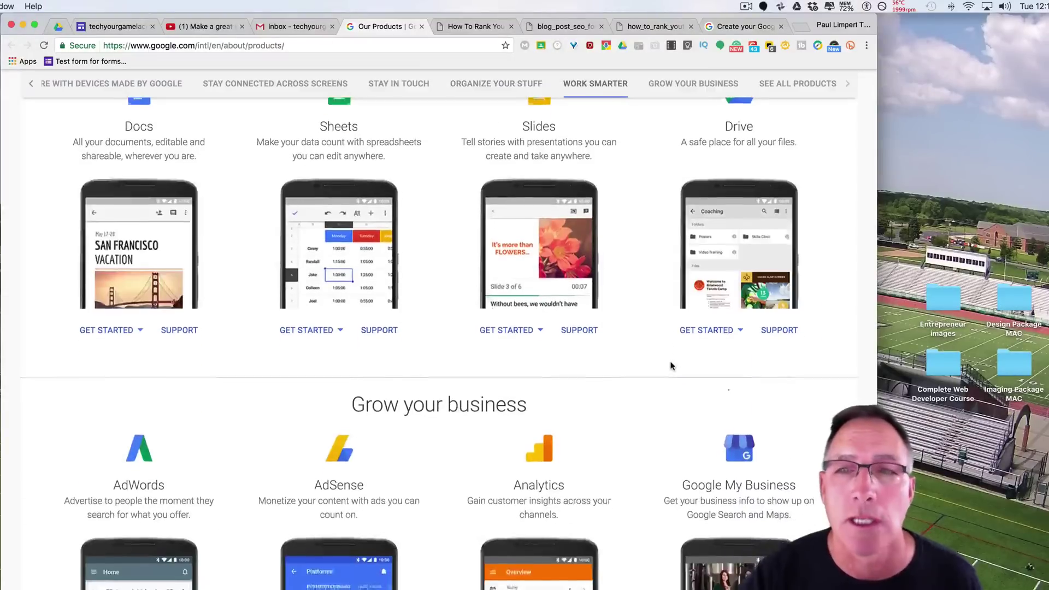
scroll(672, 366, down, 12)
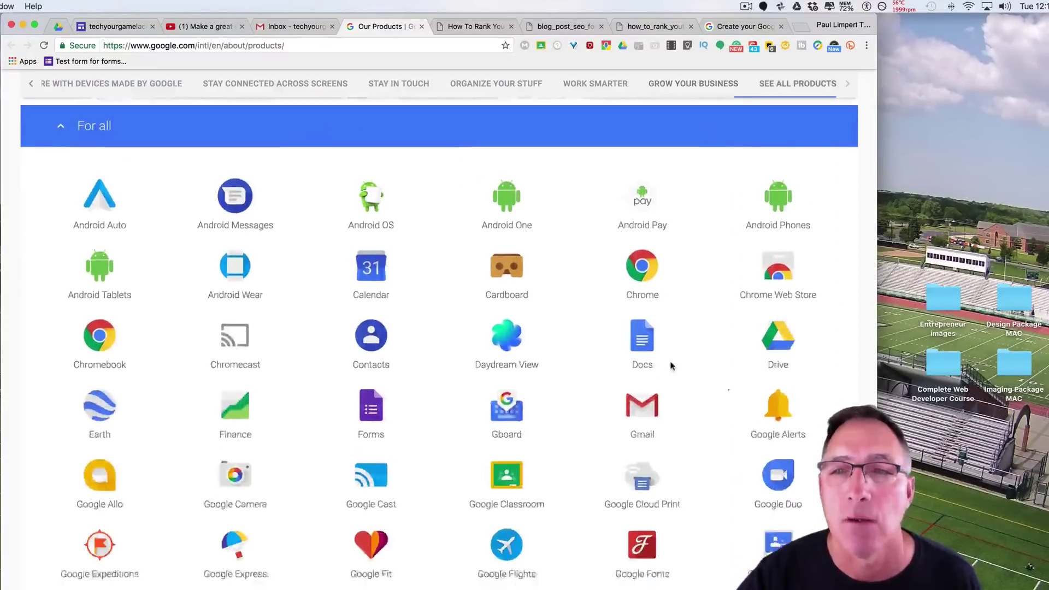
scroll(672, 366, down, 4)
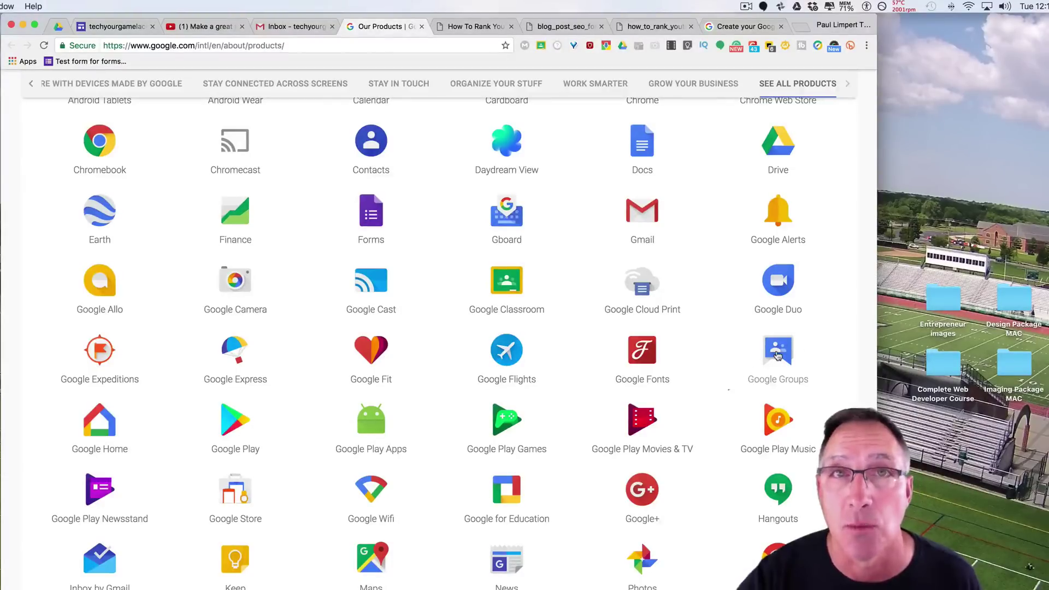
click(779, 354)
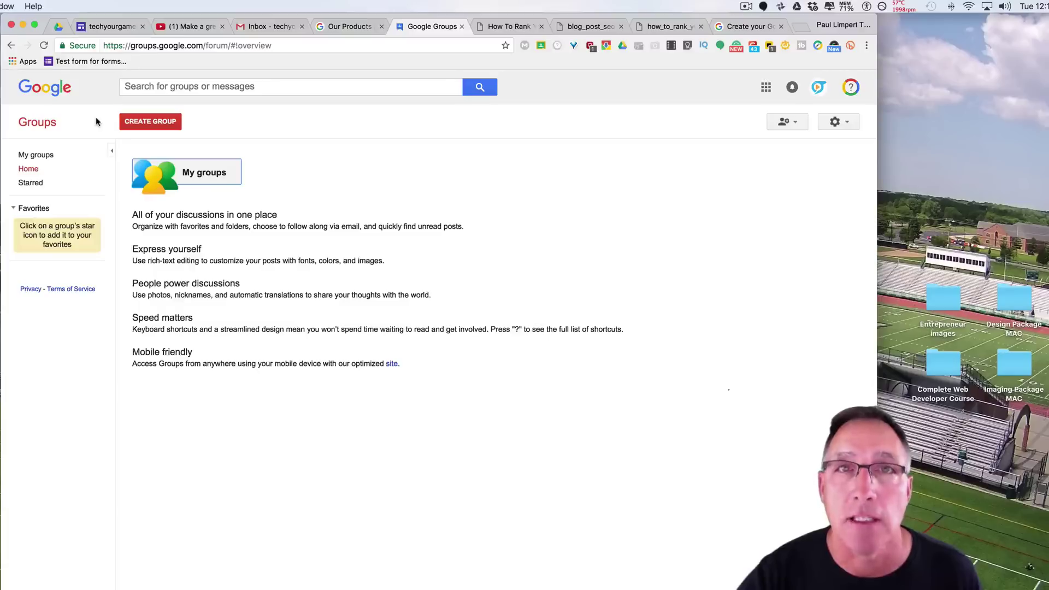
- Start a new group named 'Tech your game' with description 'my teams communication'
click(153, 123)
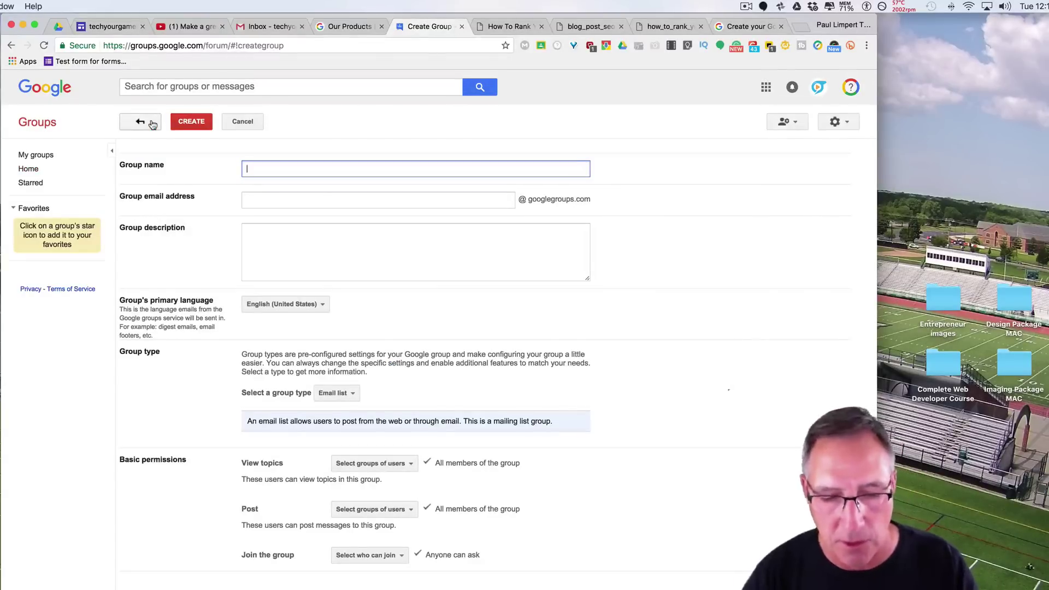
text(Tech your g)
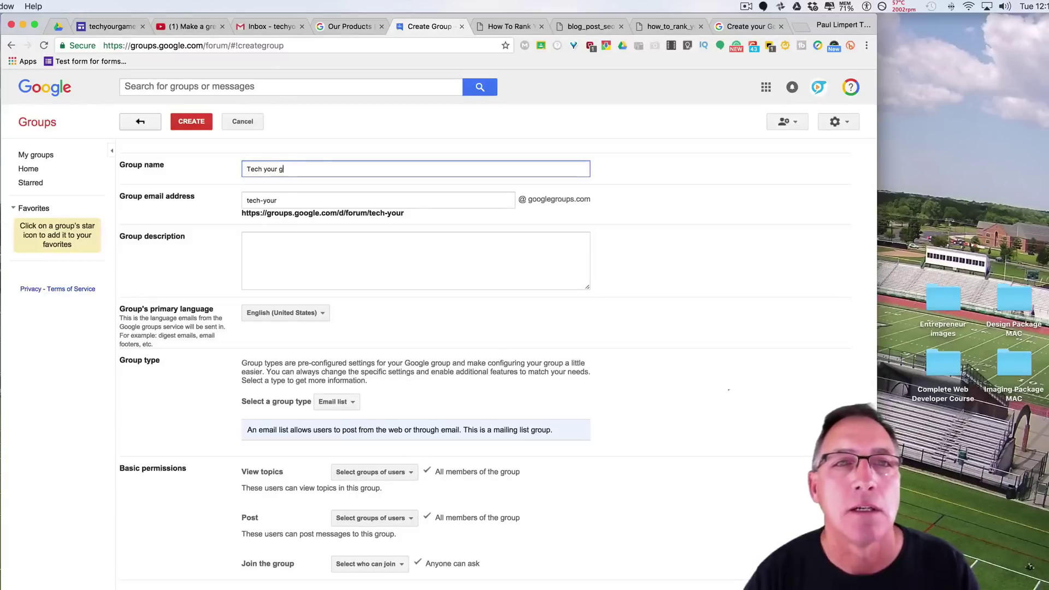
text(ame)
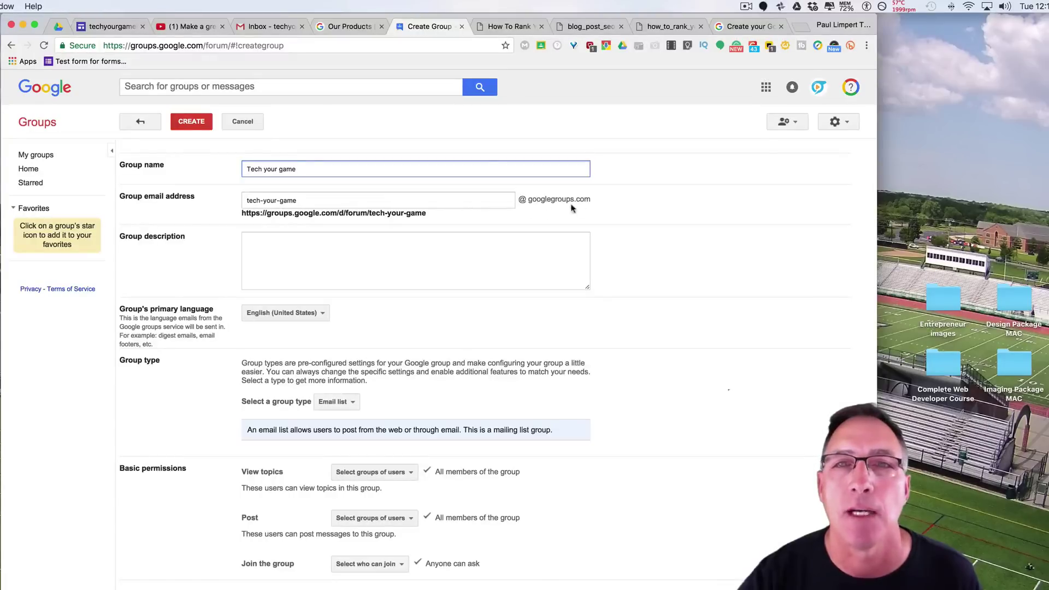
click(291, 261)
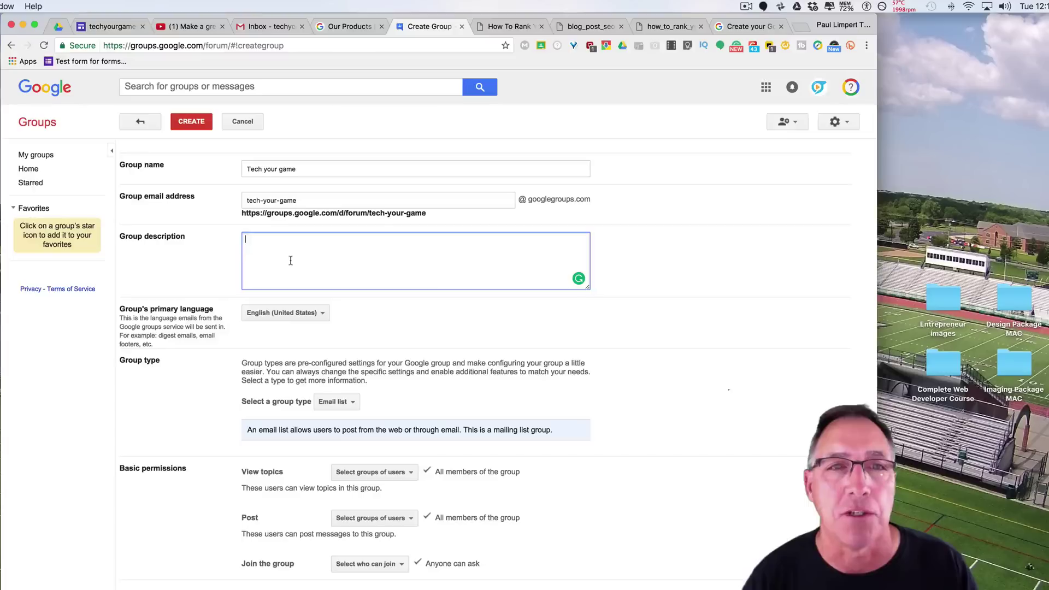
text(my teams communication)
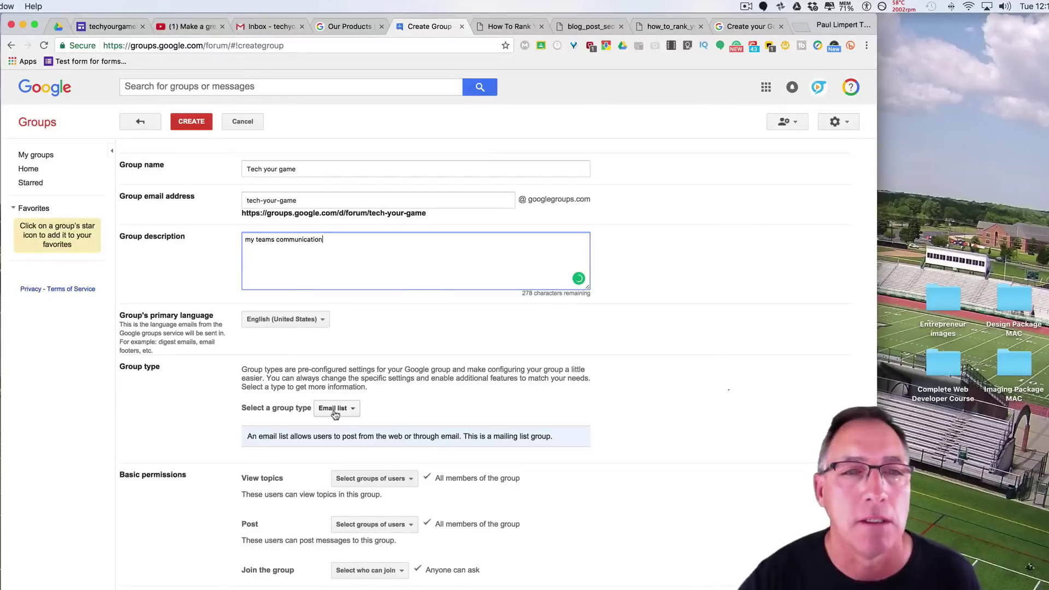
click(353, 414)
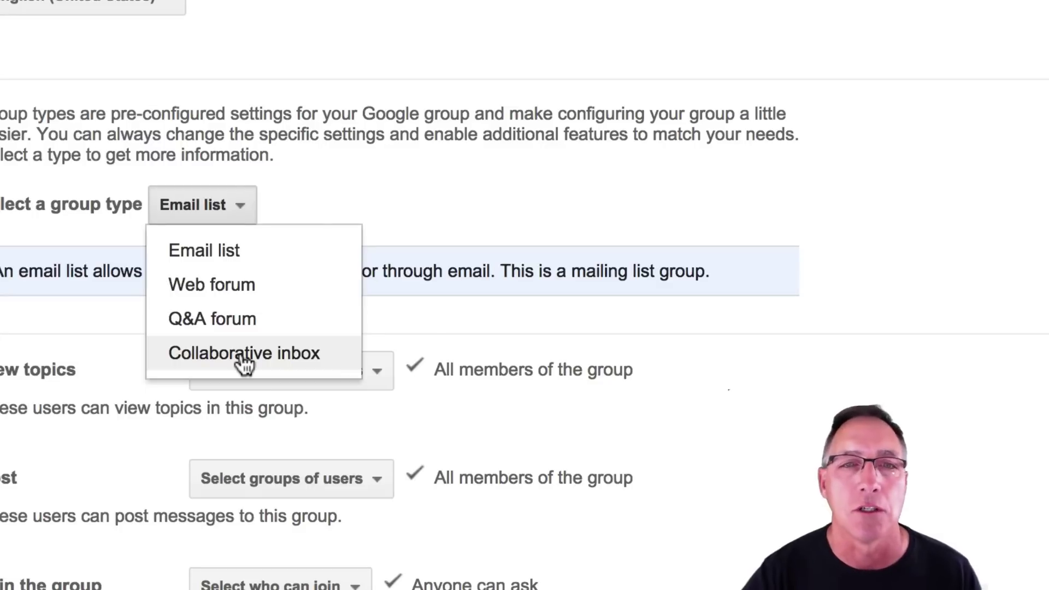
click(367, 205)
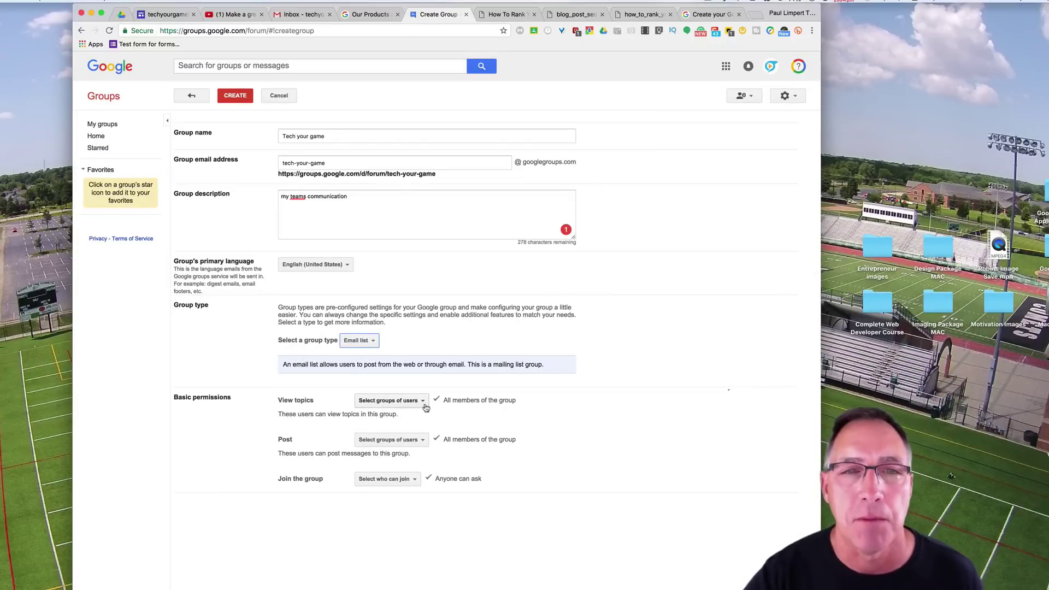
- Restrict posting to owners and managers, keeping View topics and 'Anyone can ask' joining unchanged
click(423, 402)
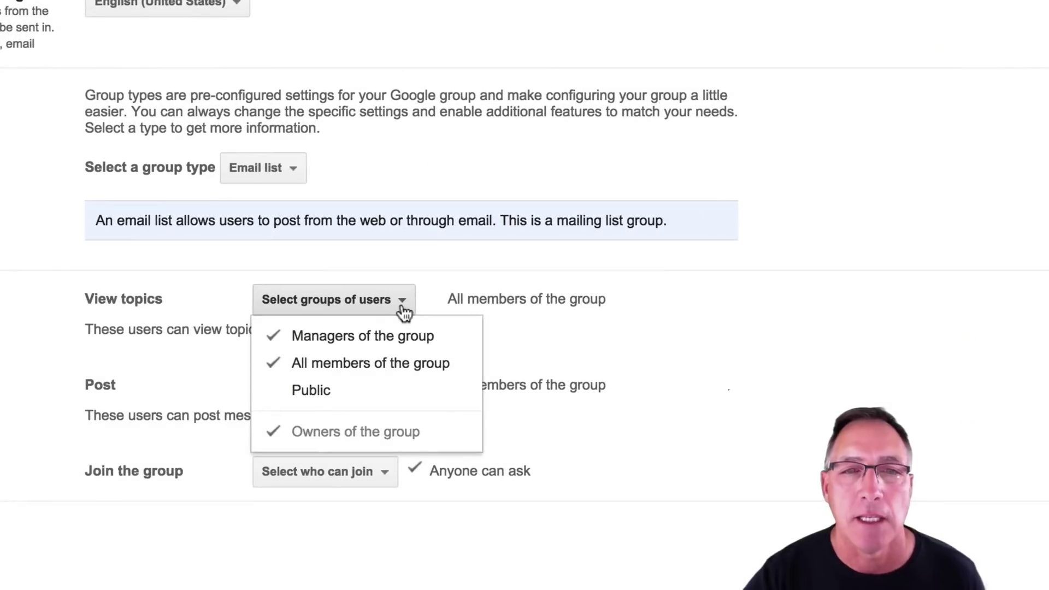
click(727, 392)
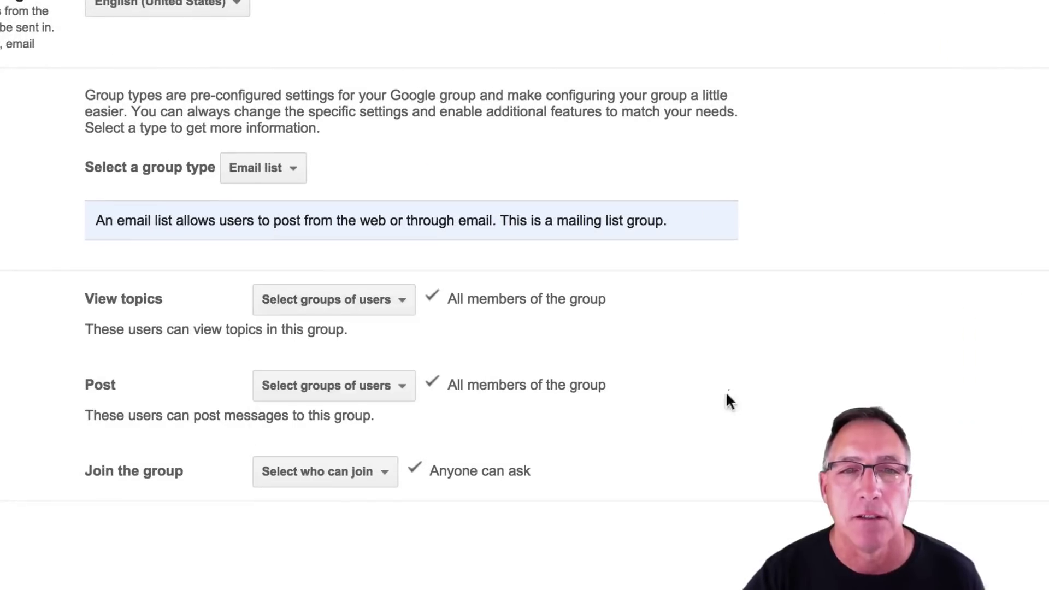
click(400, 306)
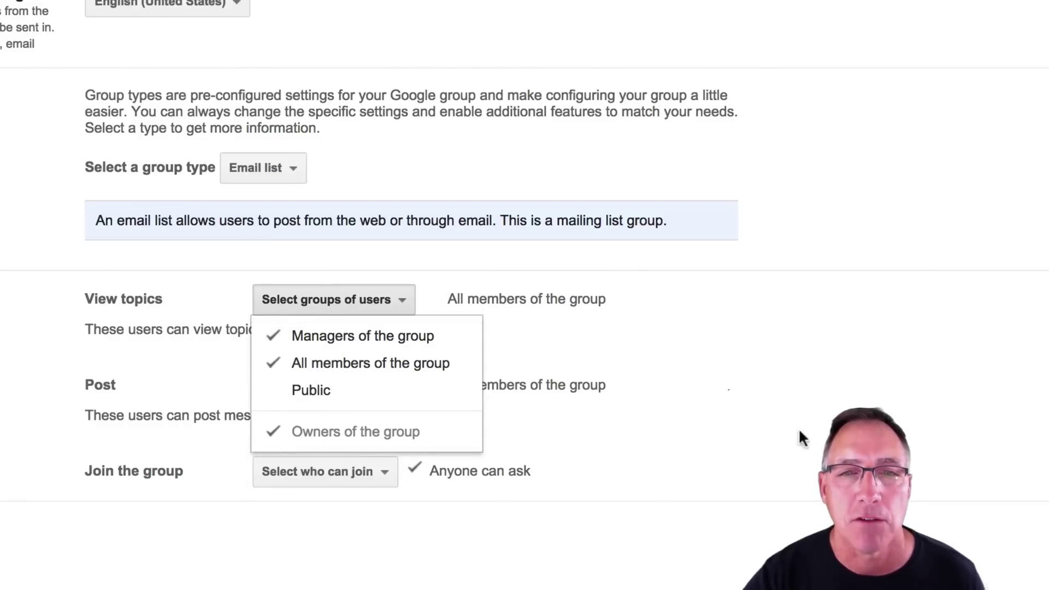
click(617, 435)
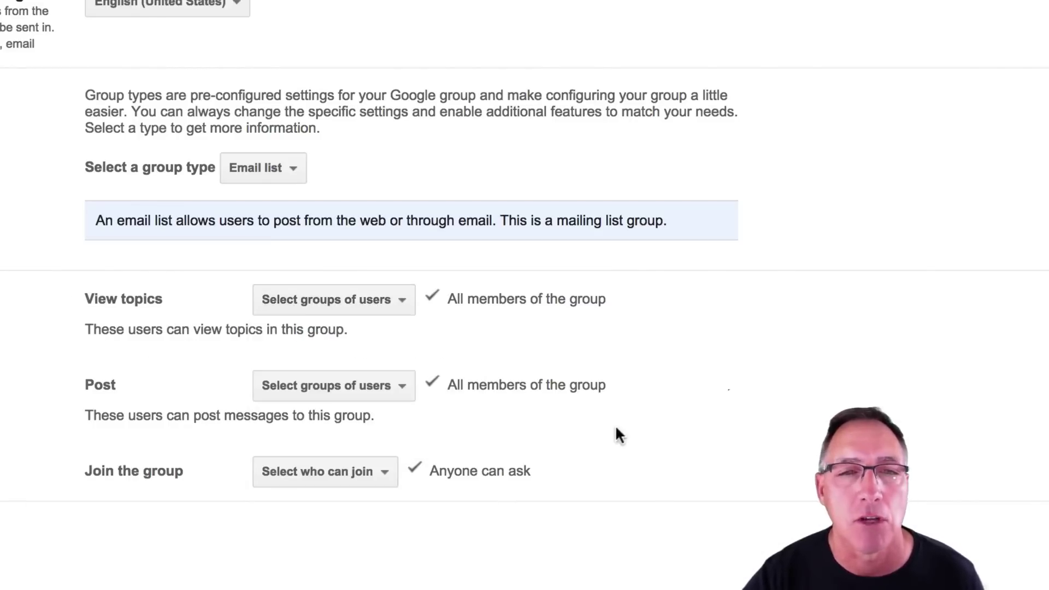
click(405, 389)
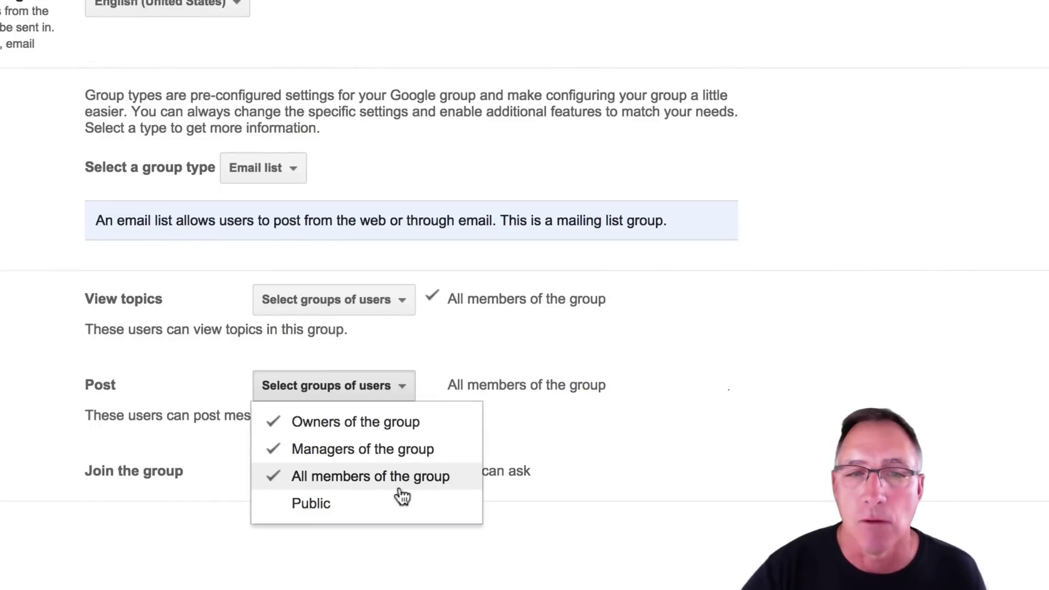
click(276, 484)
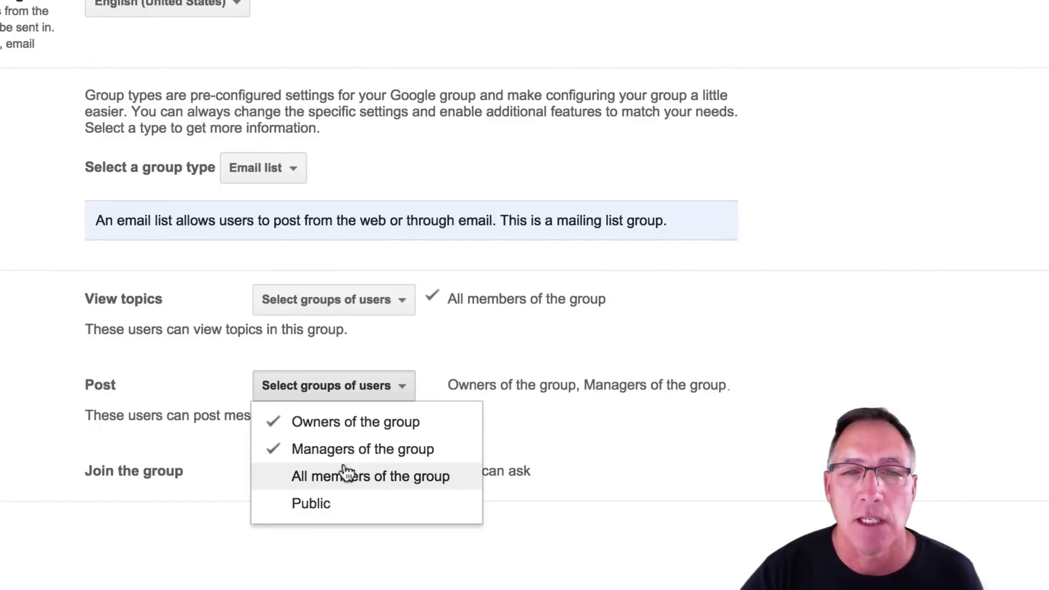
click(566, 473)
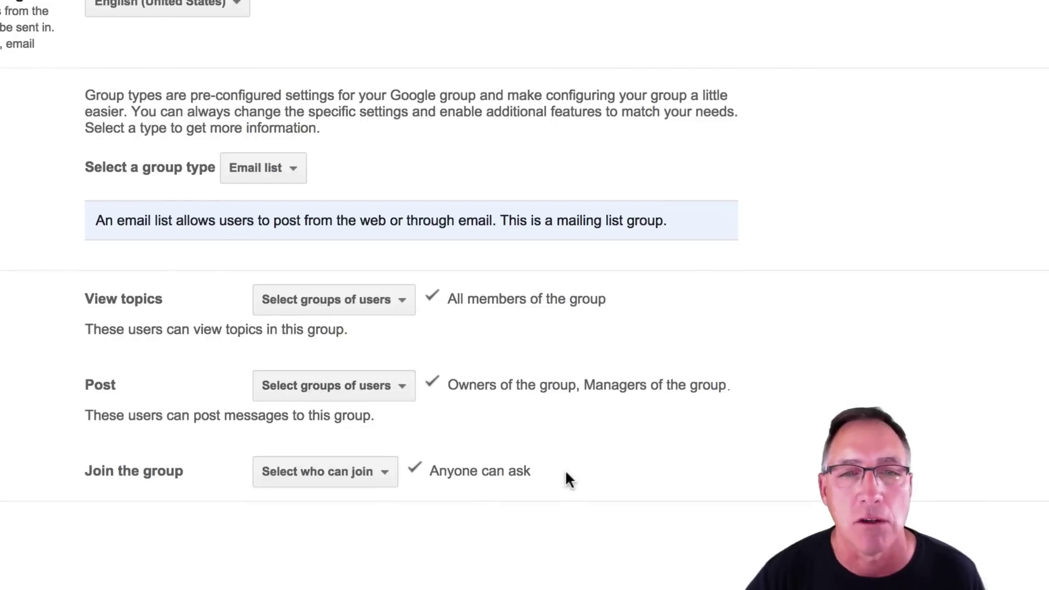
click(393, 479)
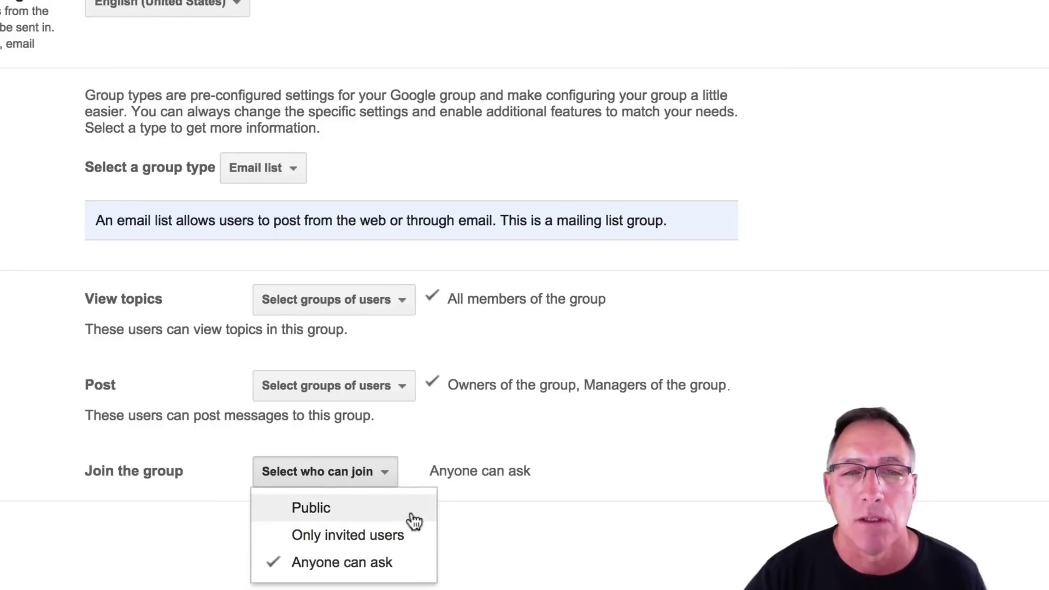
click(382, 578)
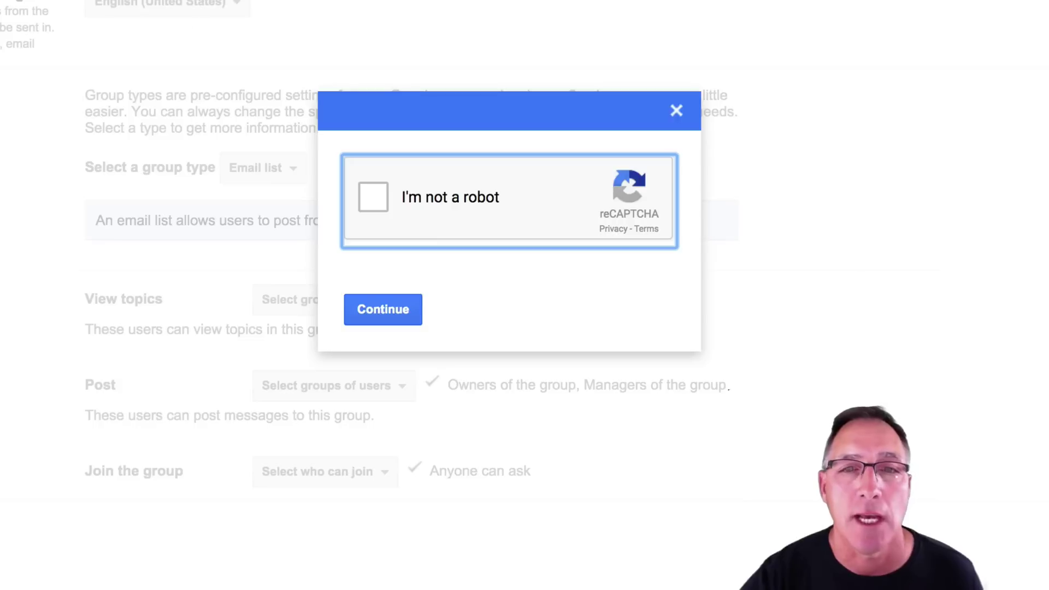
- Solve the reCAPTCHA parking-sign and tree image challenges, then continue creating the group
click(369, 199)
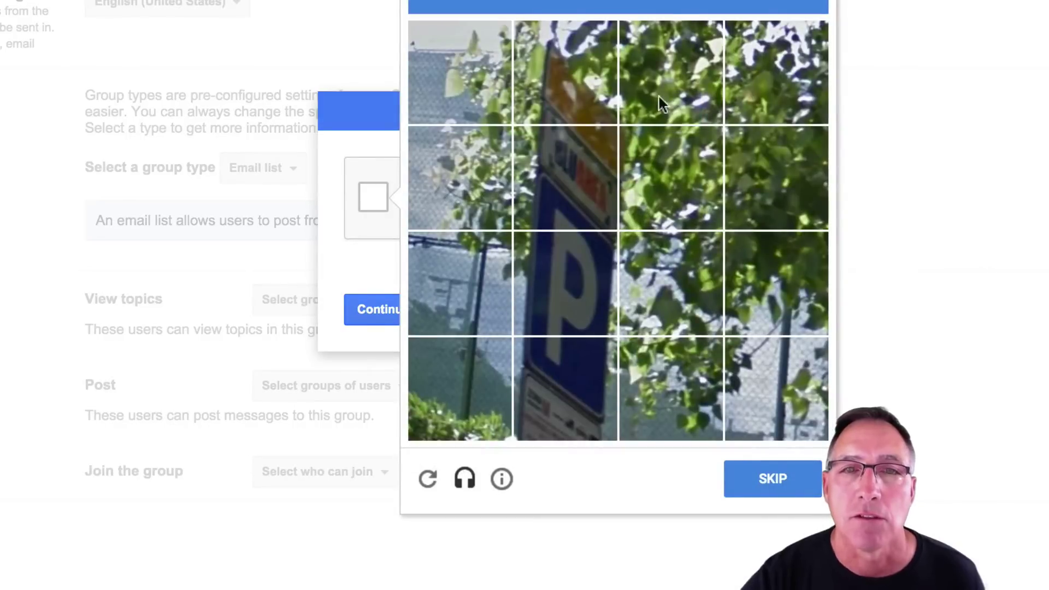
click(601, 83)
click(575, 189)
click(588, 273)
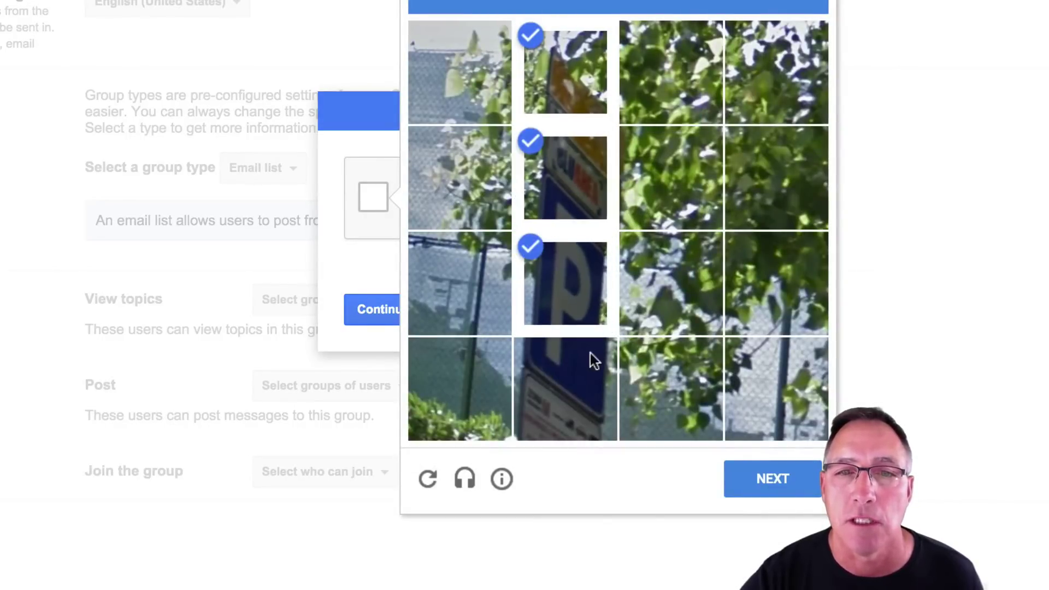
click(590, 355)
click(778, 483)
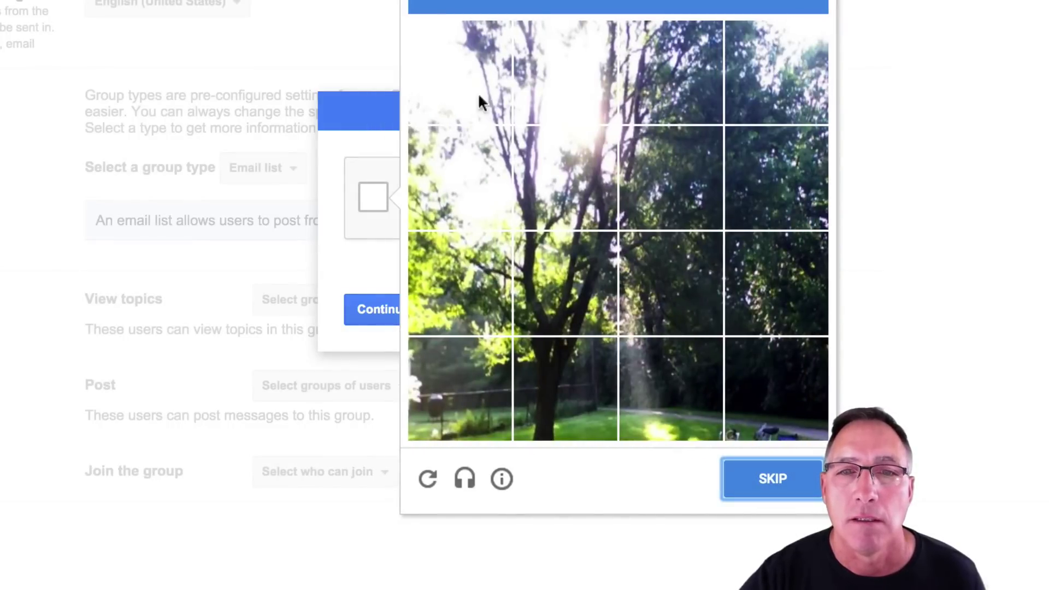
click(769, 397)
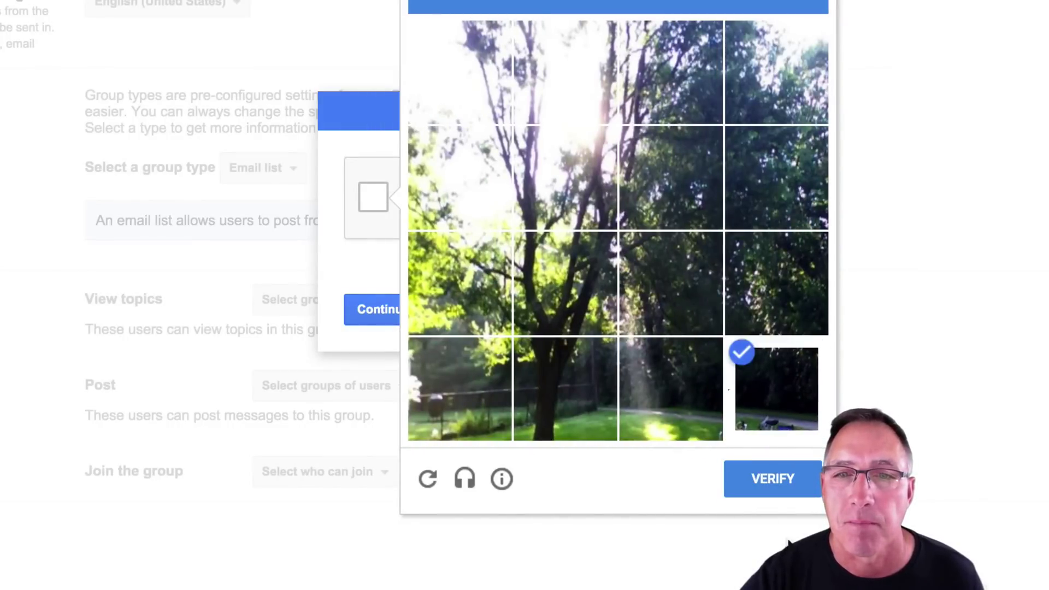
click(775, 487)
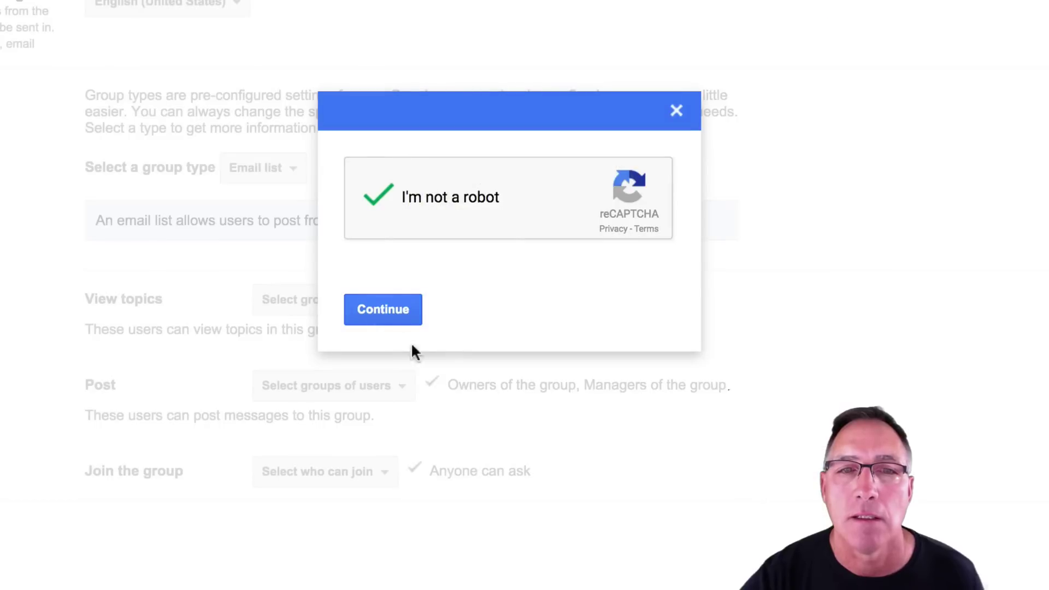
click(389, 322)
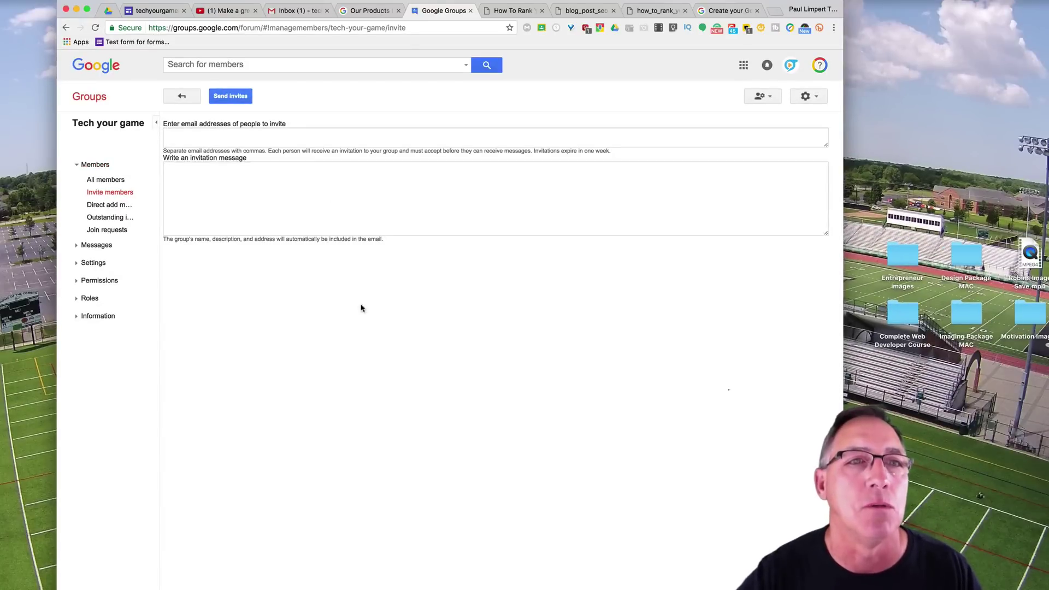
- Look over the invite, Direct add members and Outstanding invitations pages, then open the group's topics
click(211, 138)
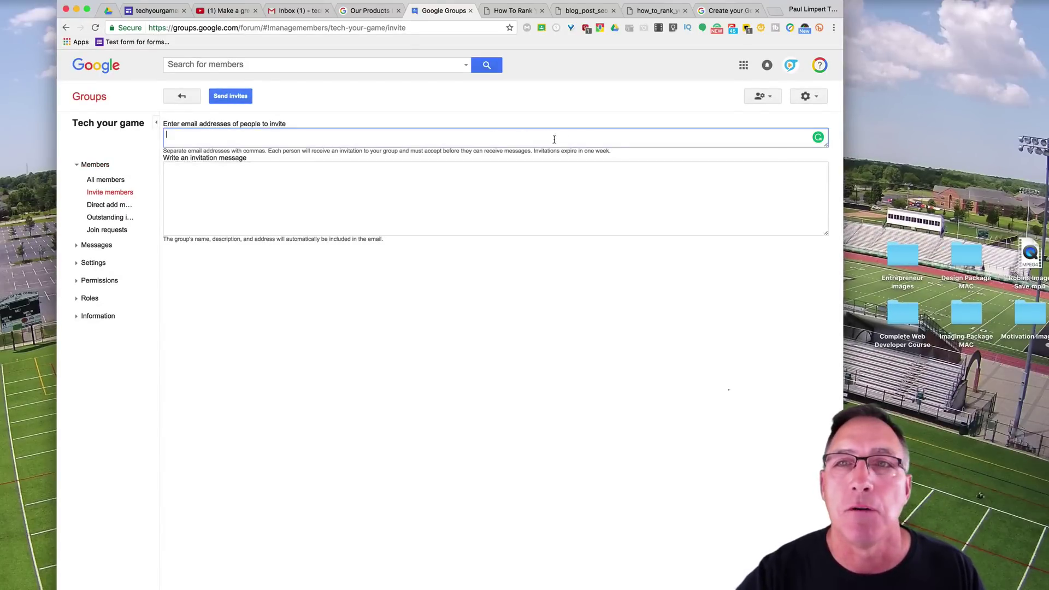
click(120, 206)
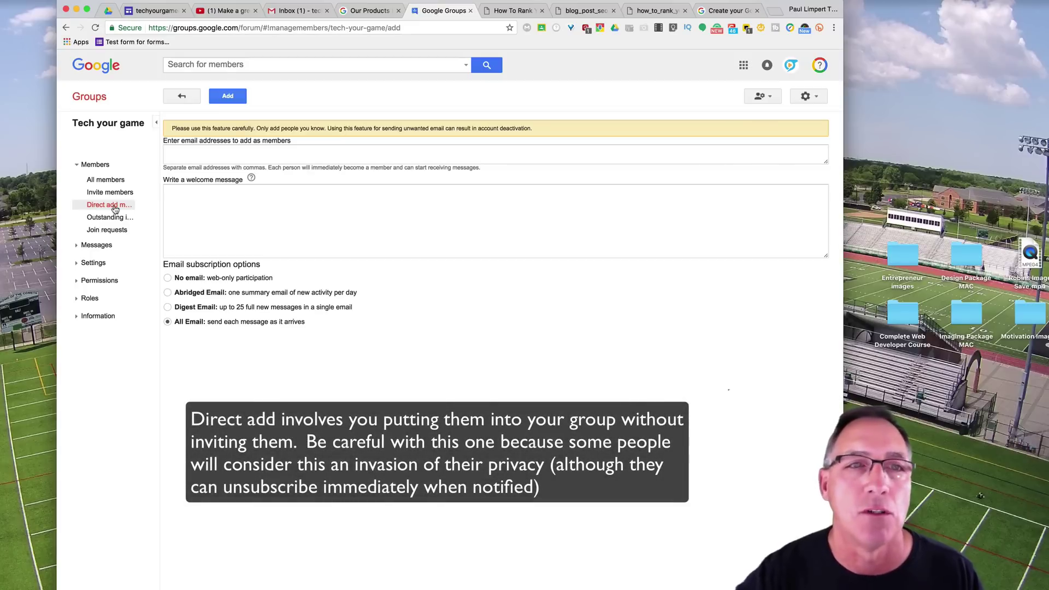
click(113, 217)
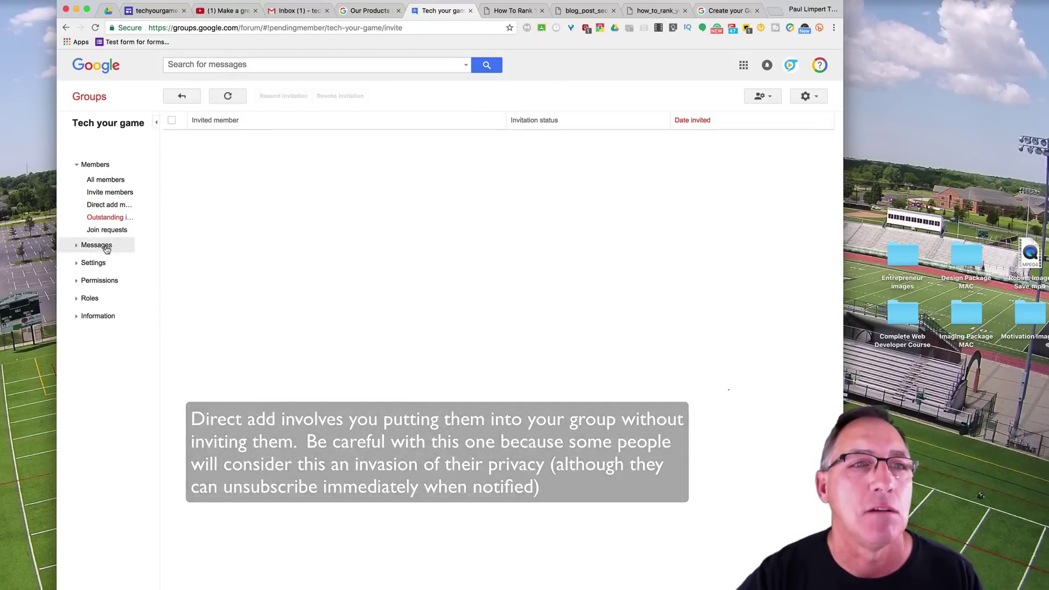
click(181, 96)
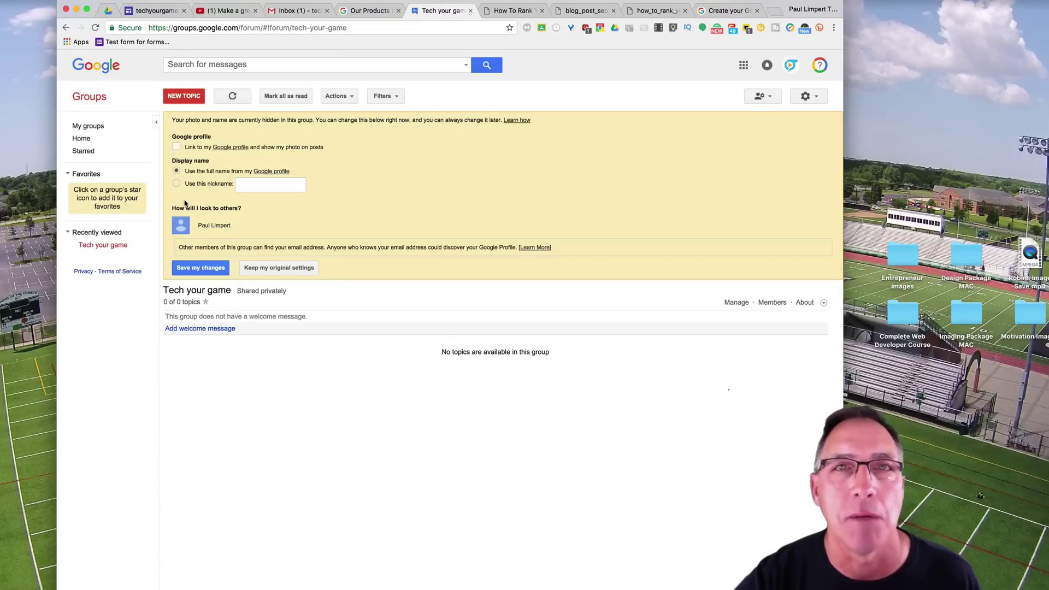
- Choose 'Use this nickname', enter the coach's nickname, and save it as the display name
click(177, 183)
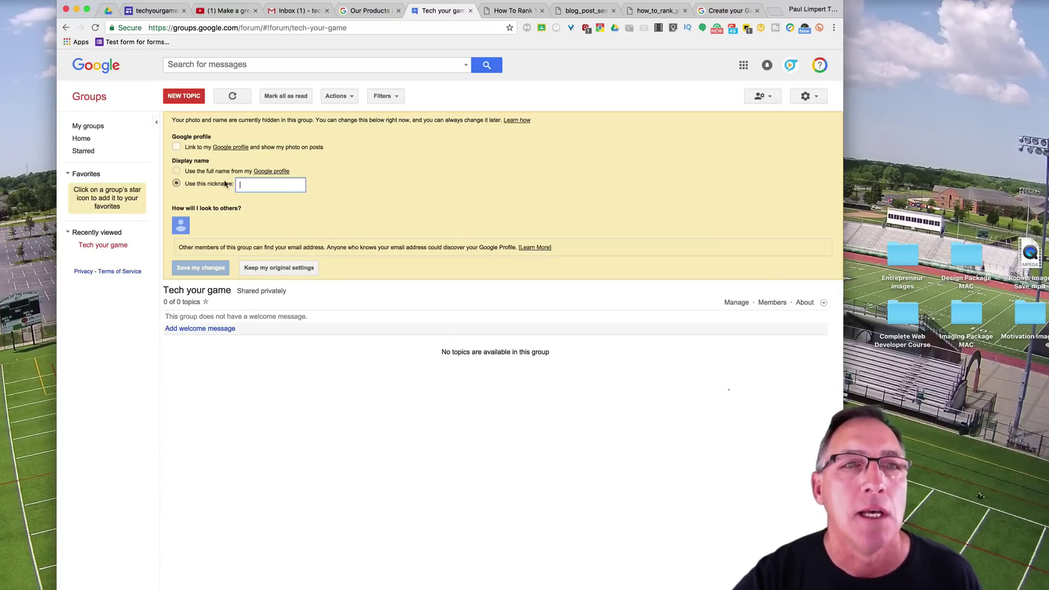
text(Coach Limpert)
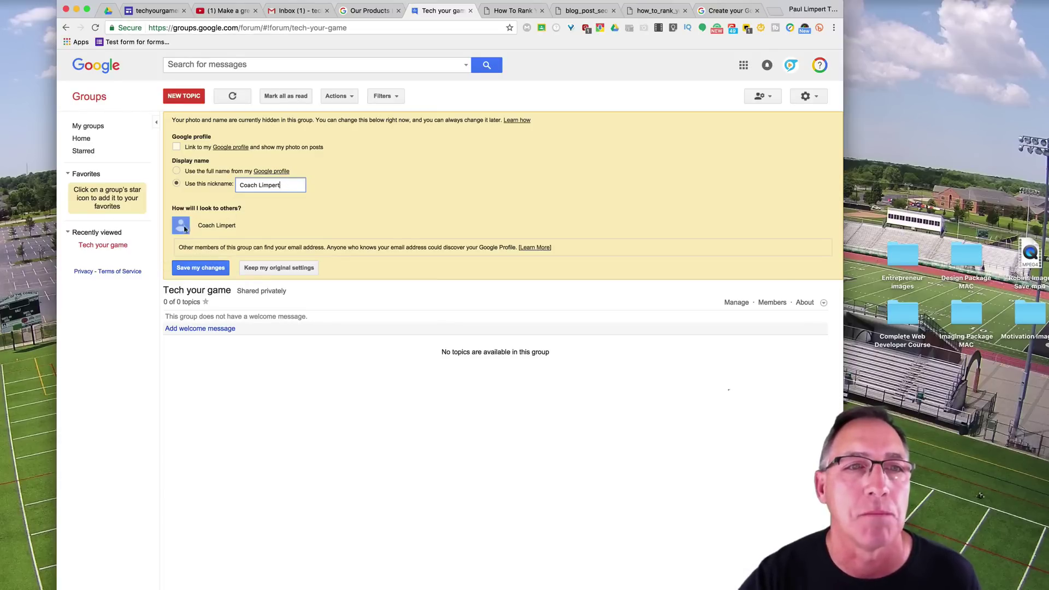
click(214, 269)
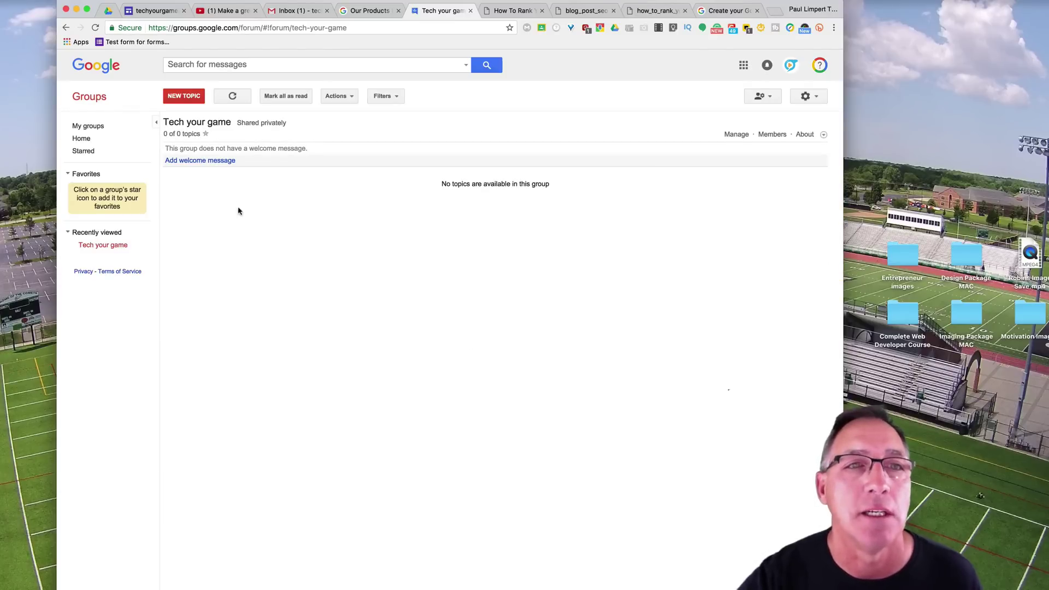
- Discard the welcome message and approve the pending applicant from Join requests
click(221, 161)
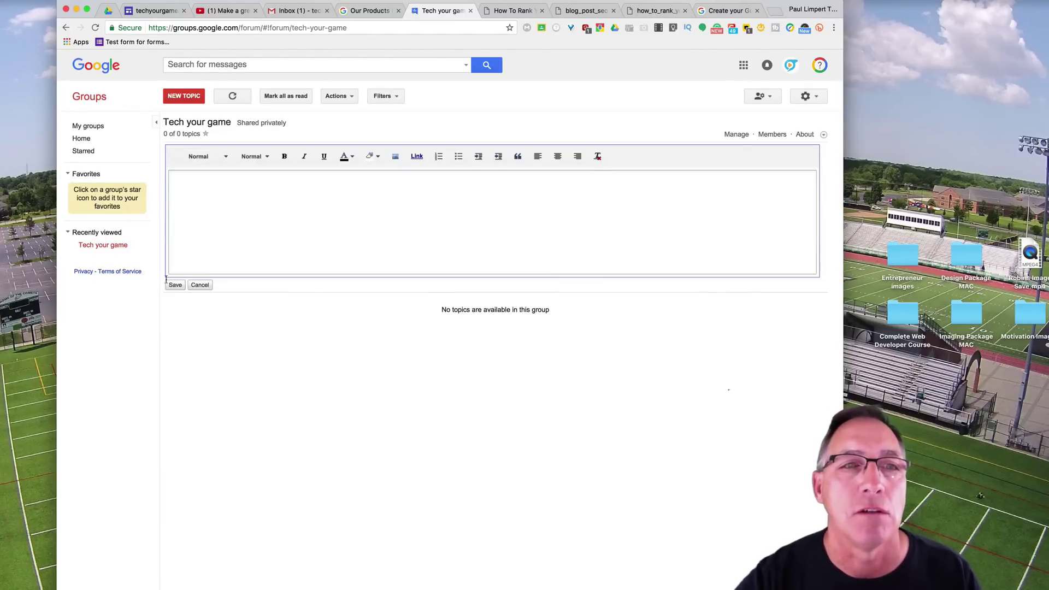
click(197, 285)
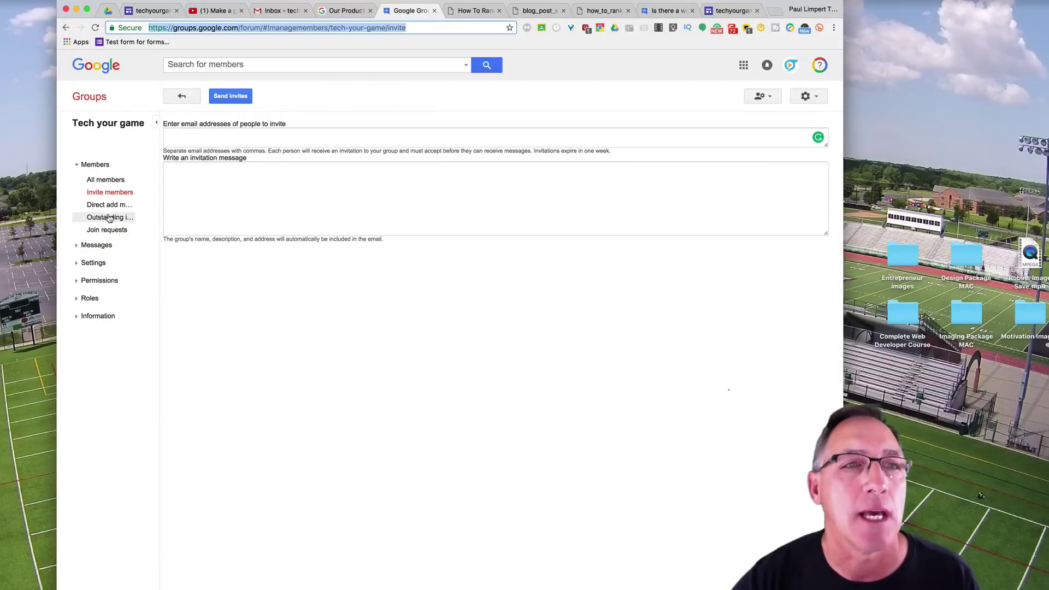
click(108, 231)
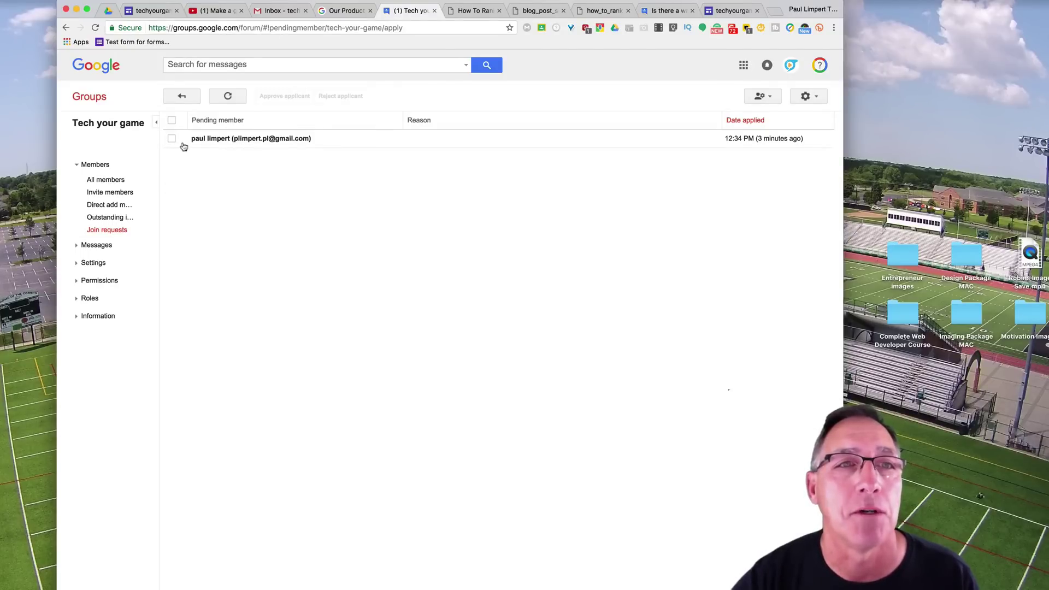
click(172, 139)
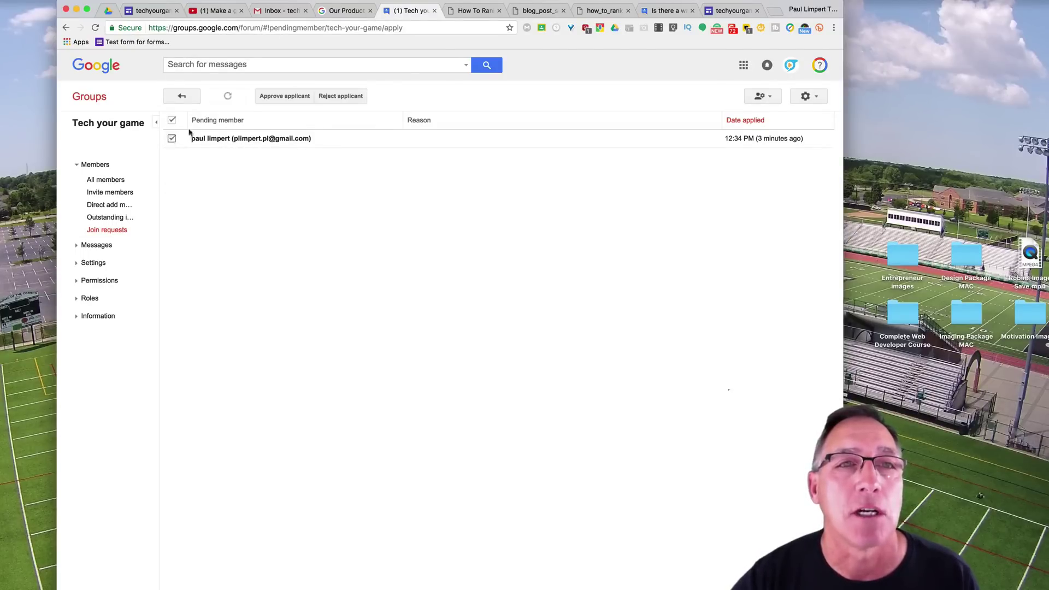
click(293, 101)
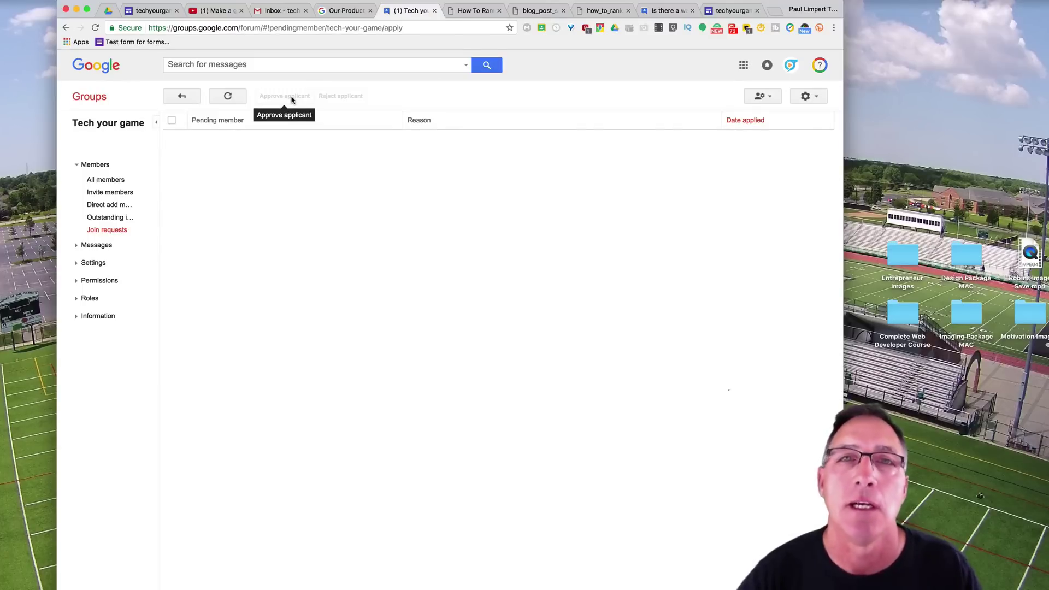
- Check that All members lists the owner plus one member, then return to the topics page
click(108, 182)
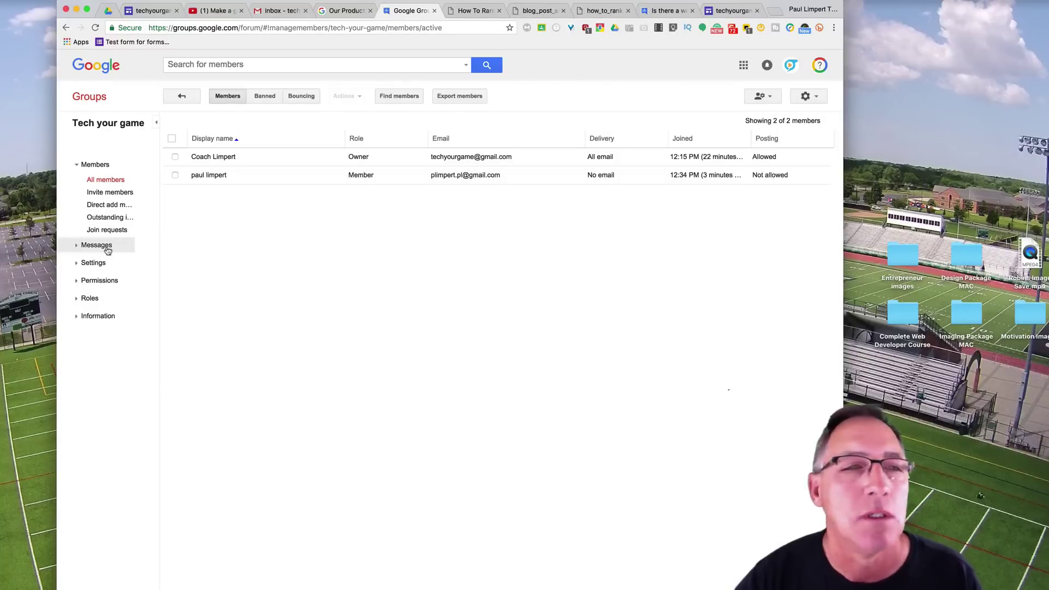
click(107, 249)
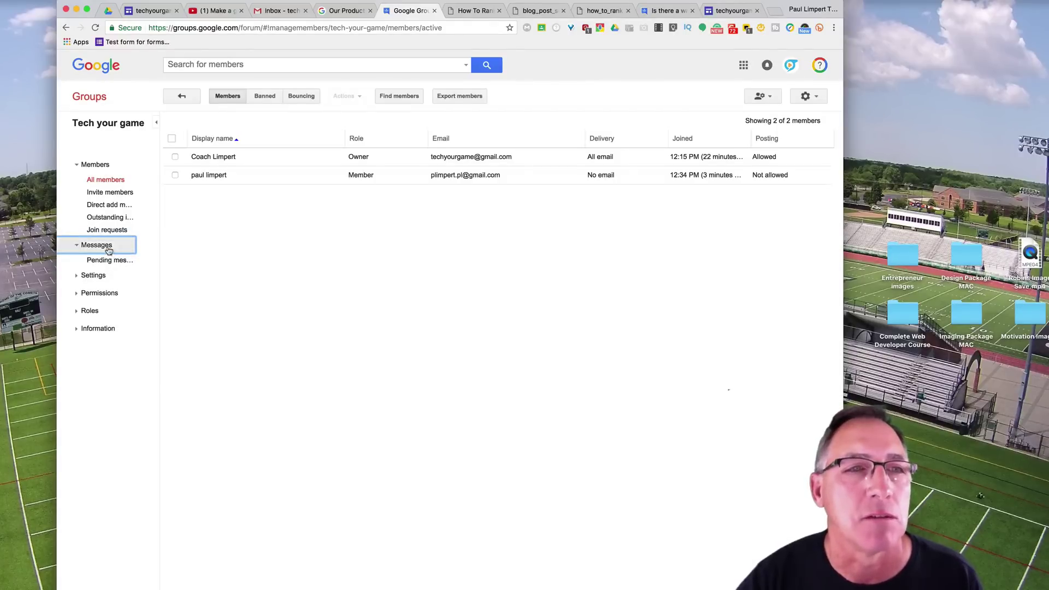
click(108, 249)
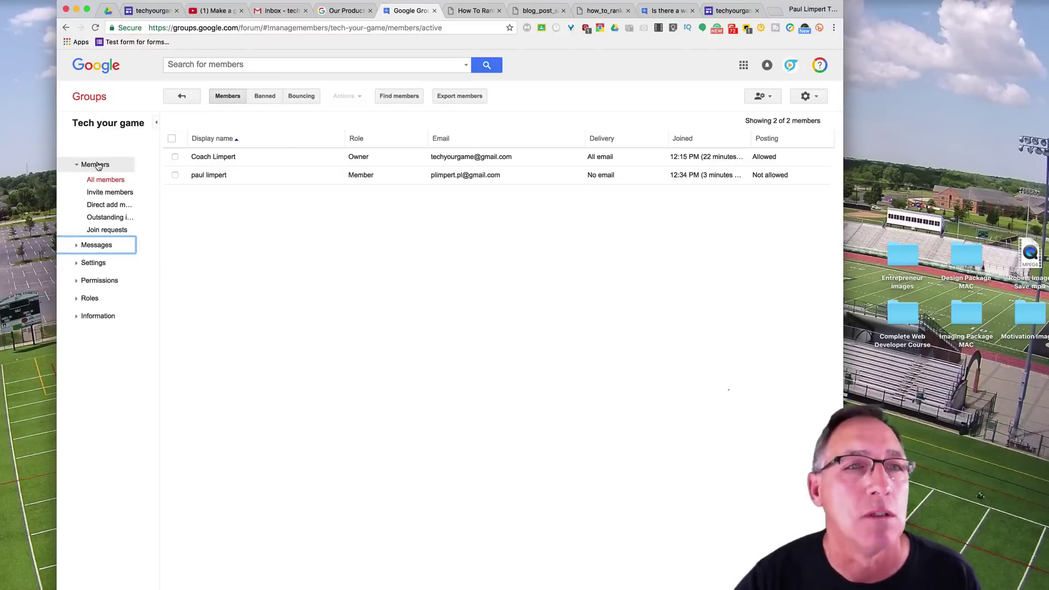
click(126, 125)
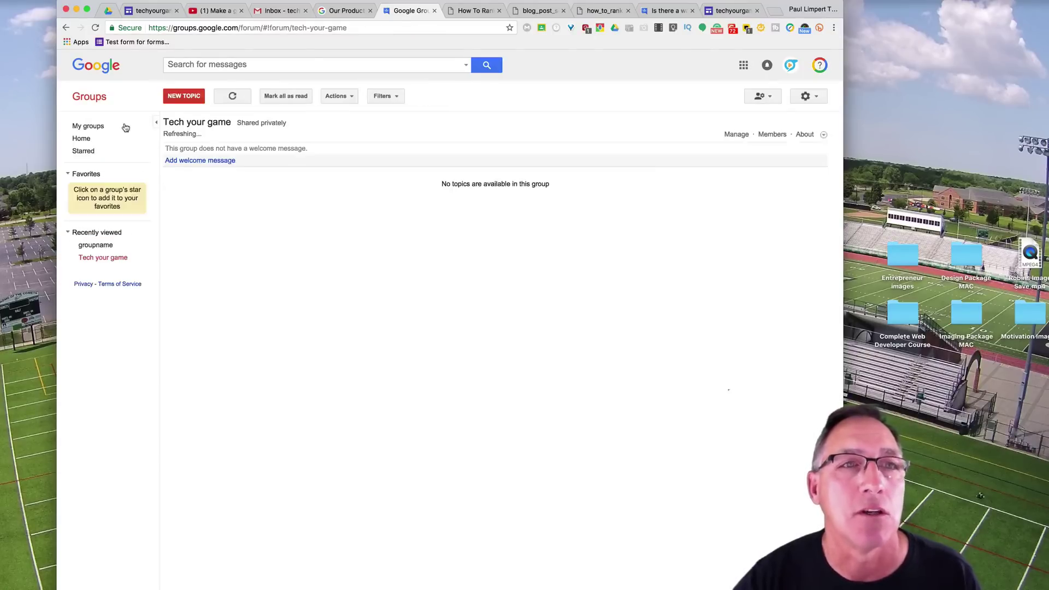
- Start a new topic titled 'Lacrosse Team Meeting'
click(184, 101)
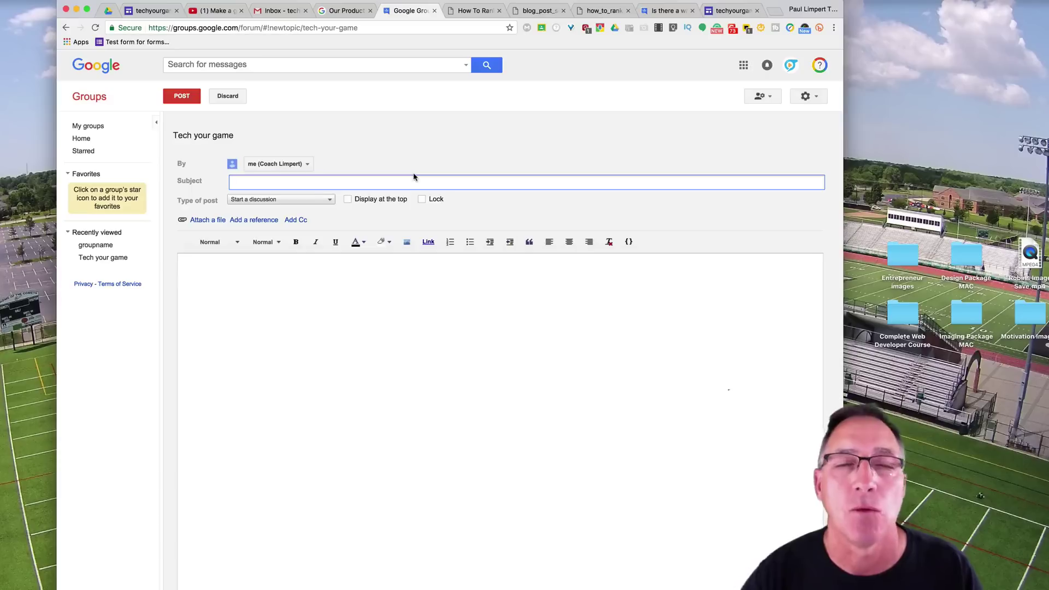
text(Lacrosse)
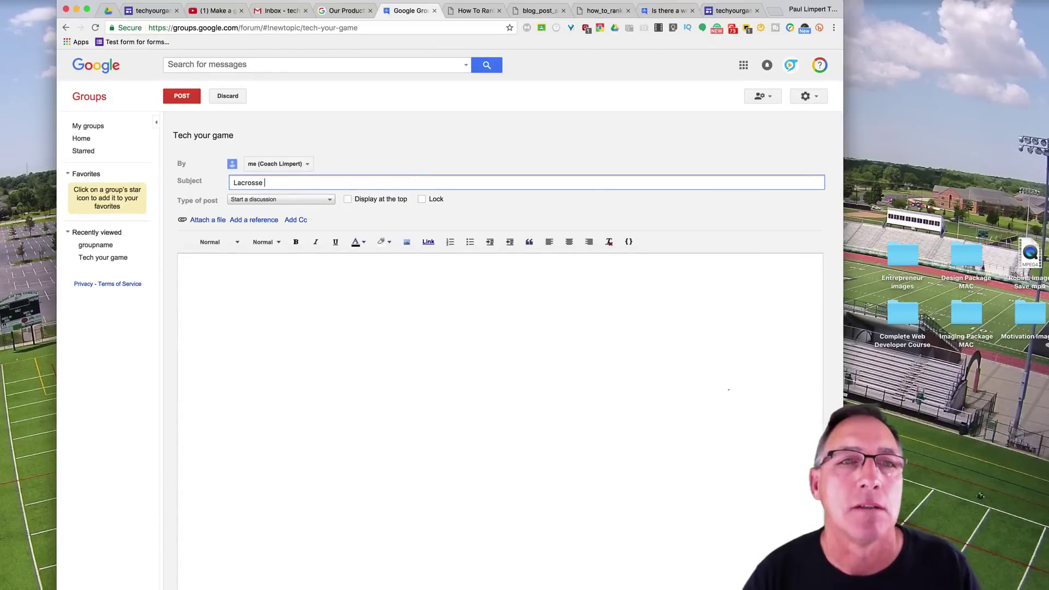
text( Team Meeting)
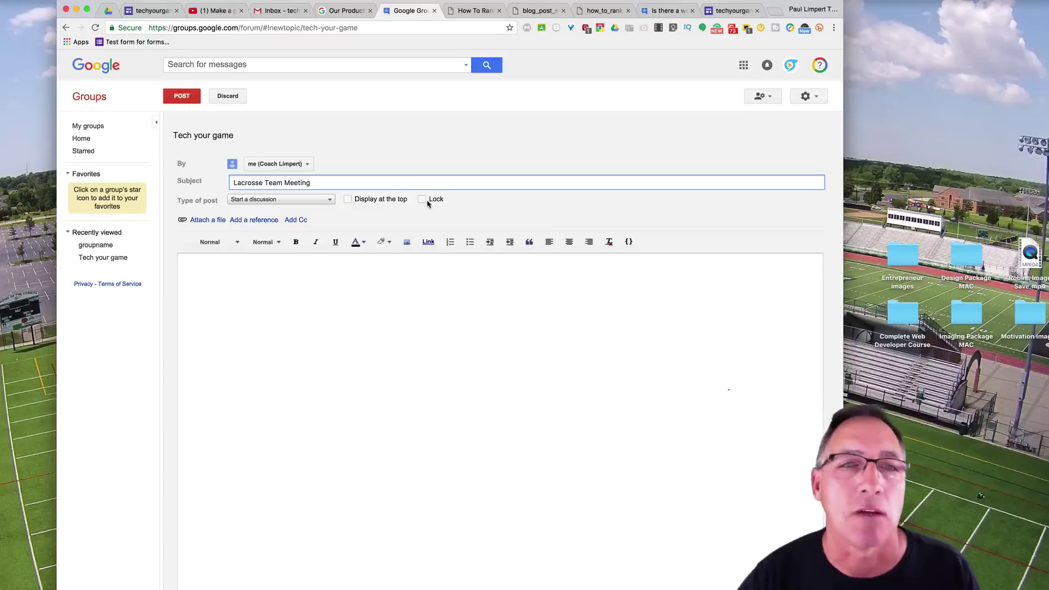
click(228, 280)
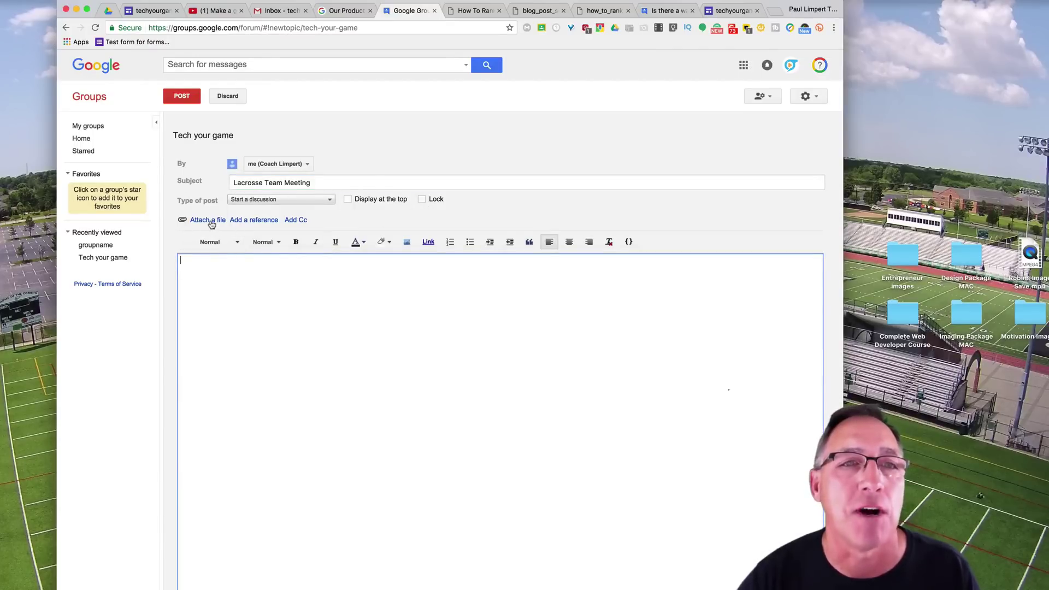
- Attach rawpixel-com-296821.jpg from the Downloads folder to the topic
click(212, 221)
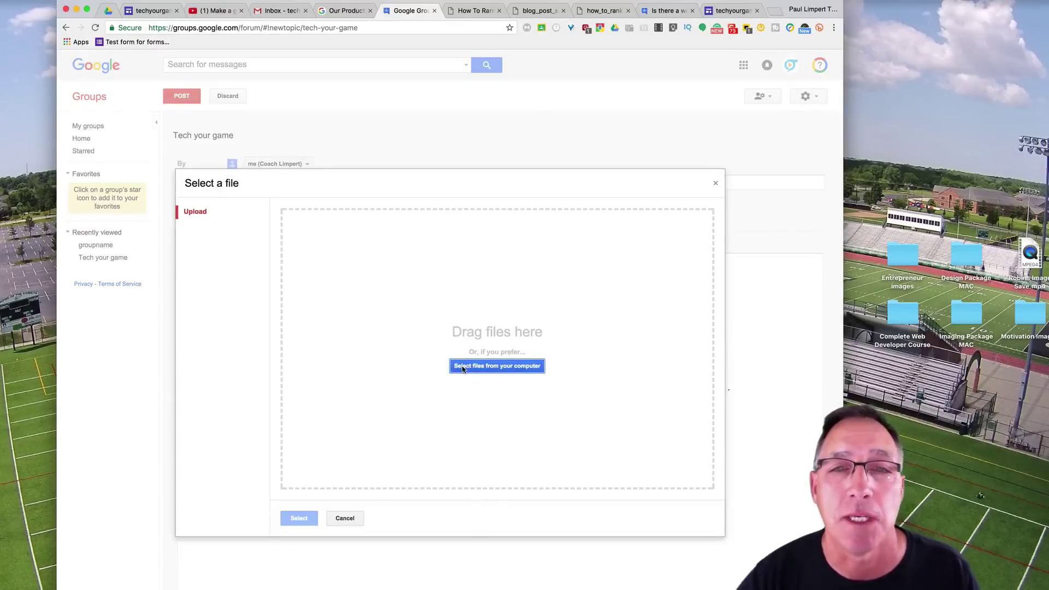
click(463, 369)
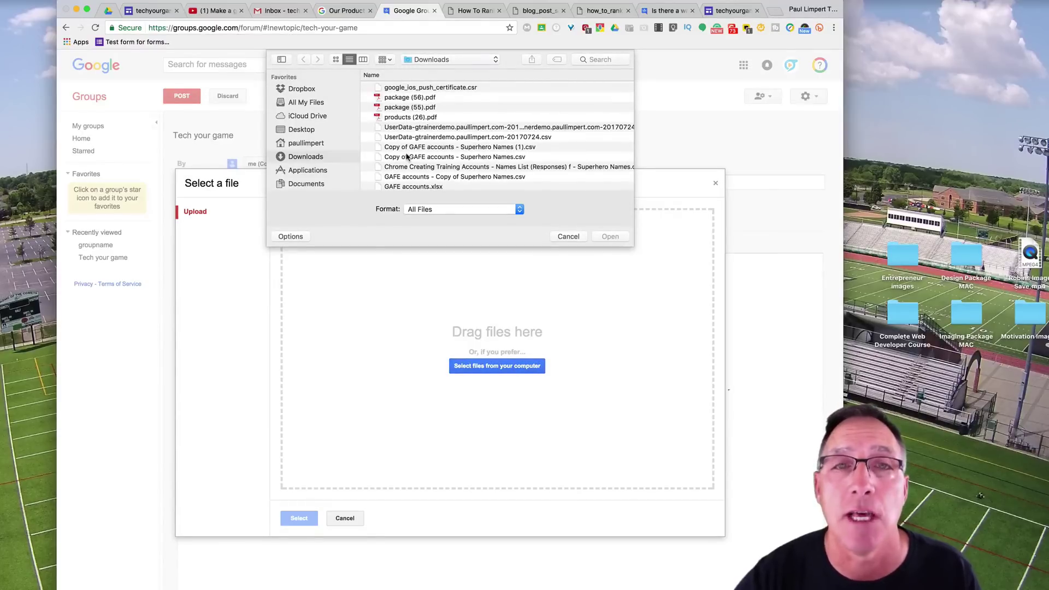
scroll(430, 171, down, 10)
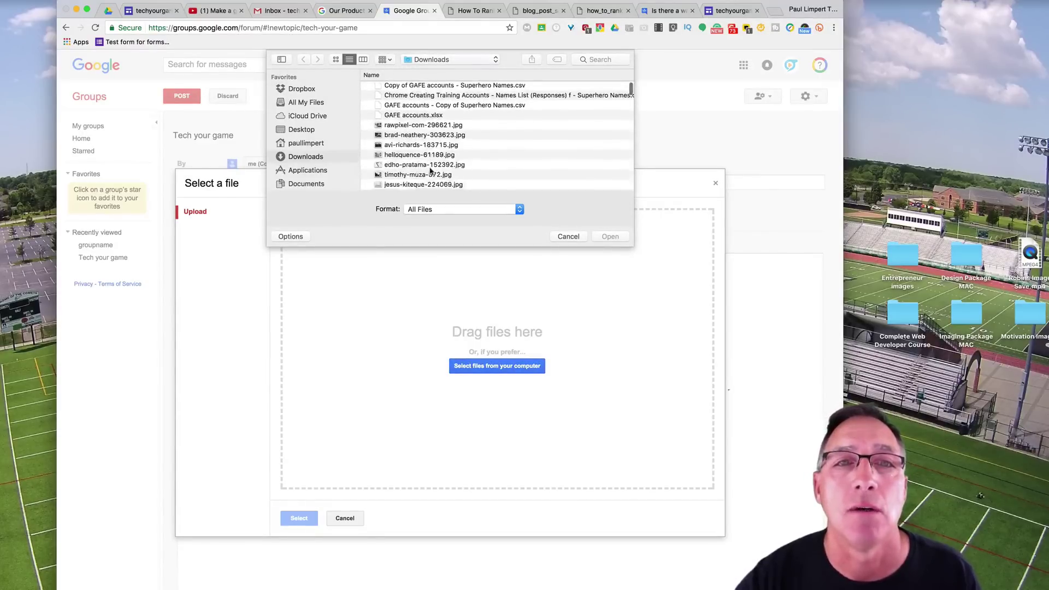
scroll(431, 171, up, 5)
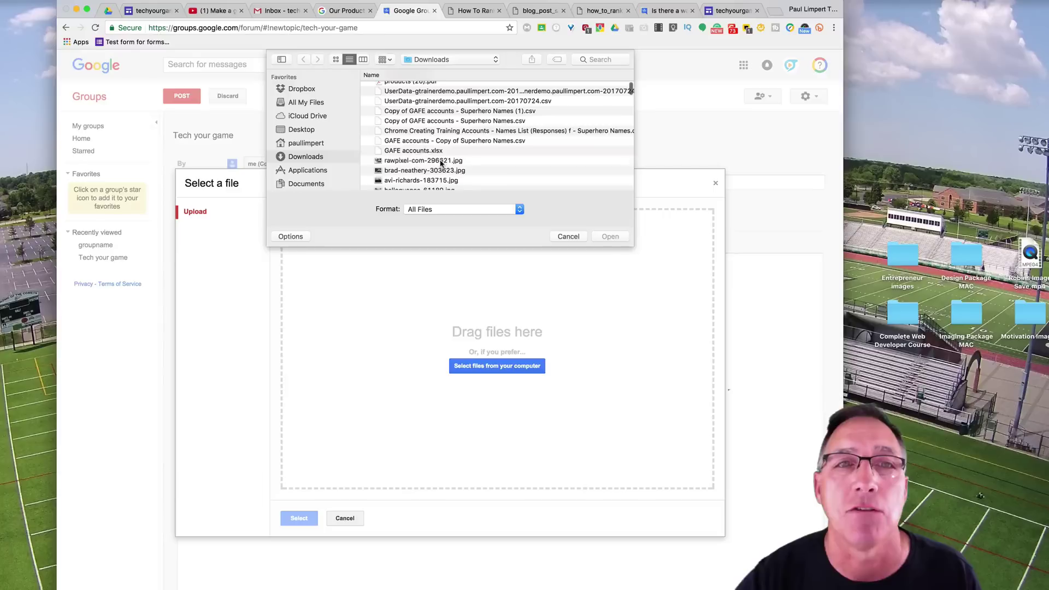
click(440, 161)
click(610, 236)
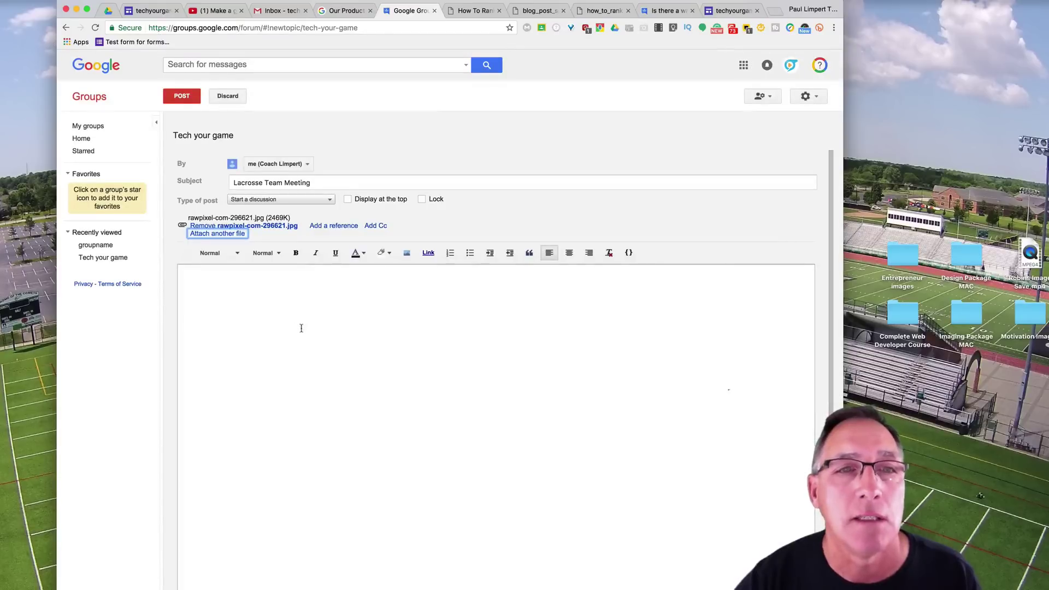
- Write the body 'Team meeting notes are provided here.' and post the Lacrosse Team Meeting topic
click(230, 306)
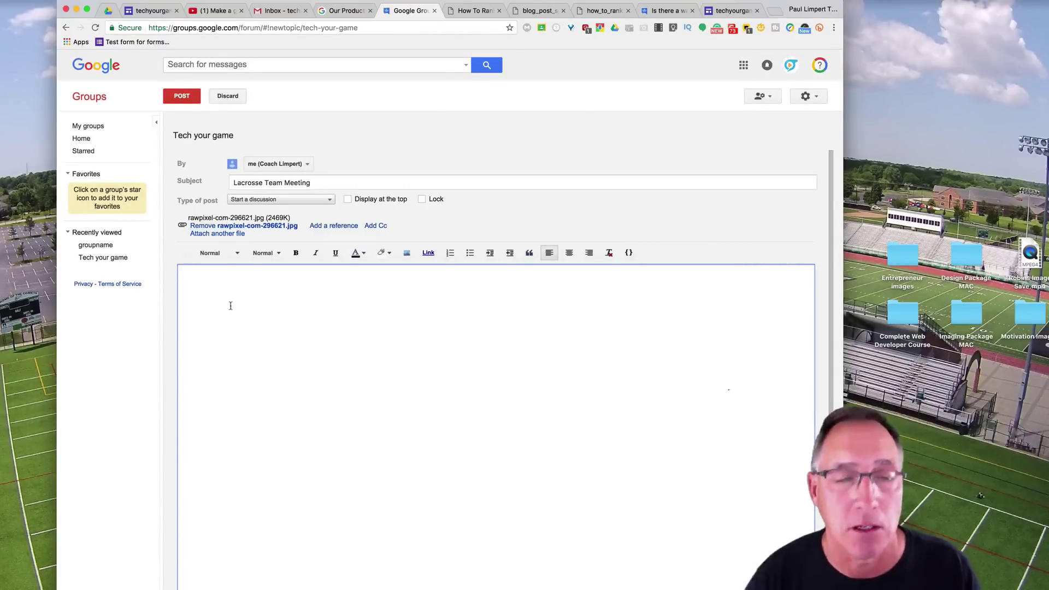
text(Team meeting notes are)
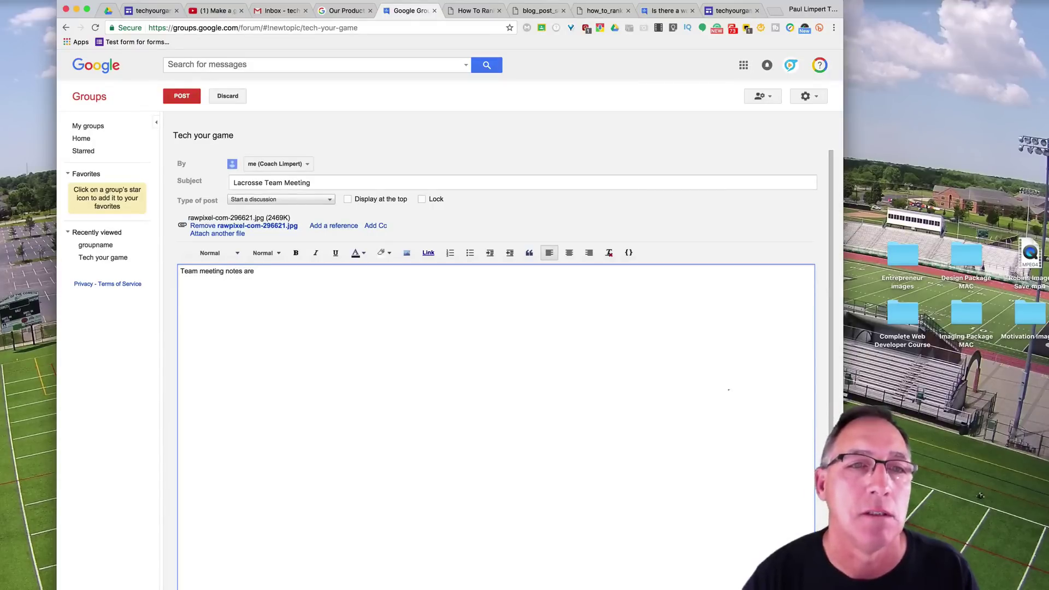
text(provided here.)
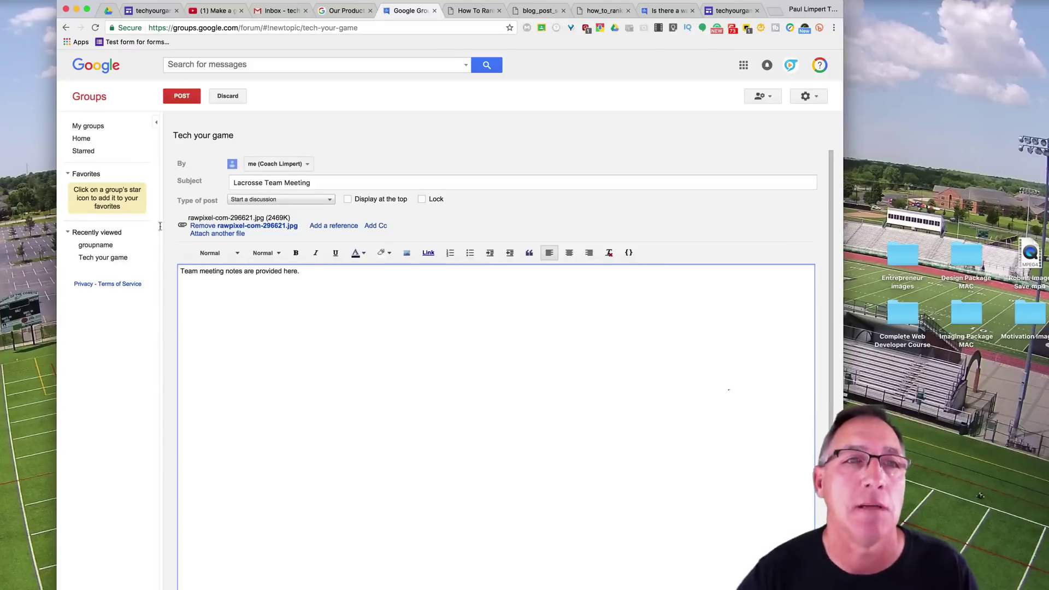
click(183, 96)
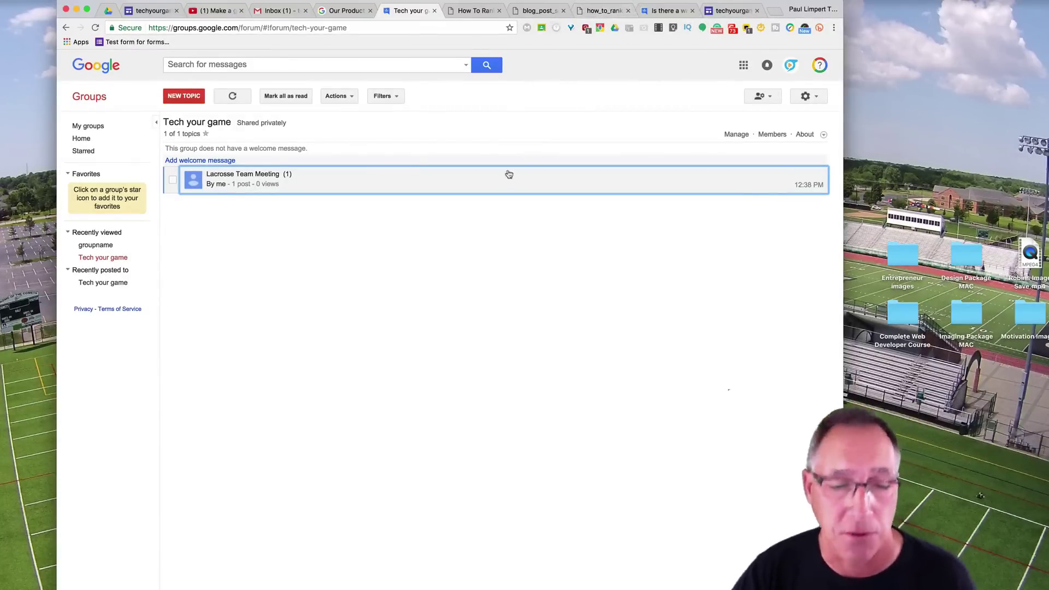
- Switch to the member's browser window and open the Tech your game group from My groups
click(51, 0)
click(93, 107)
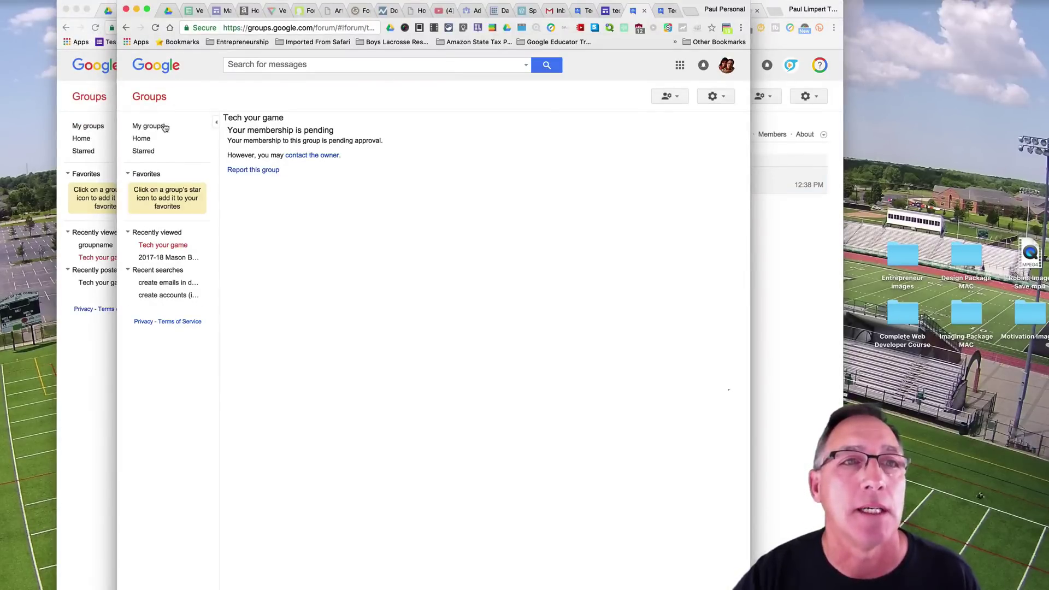
click(157, 129)
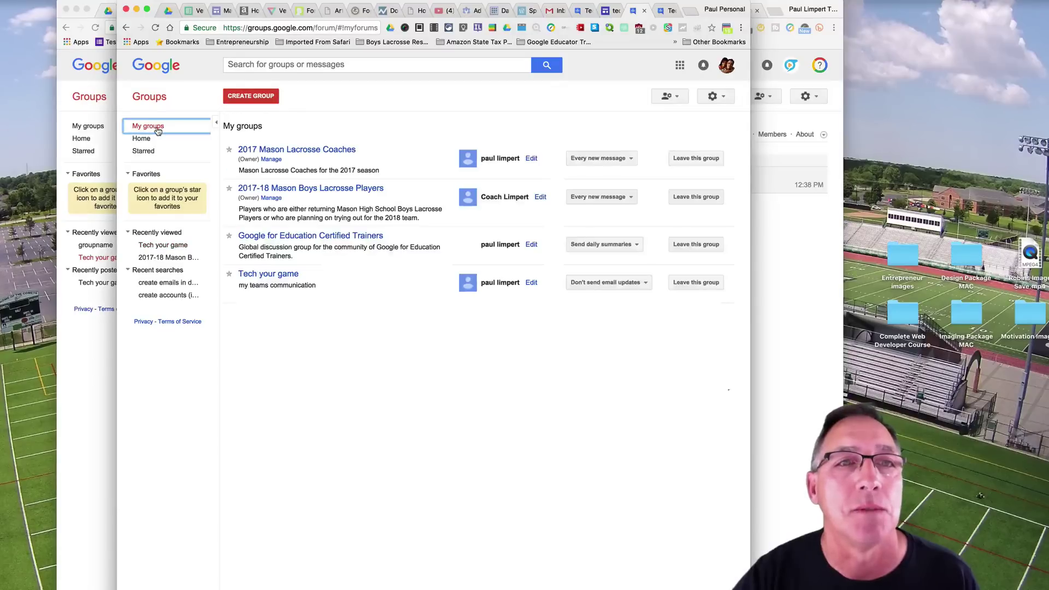
click(279, 276)
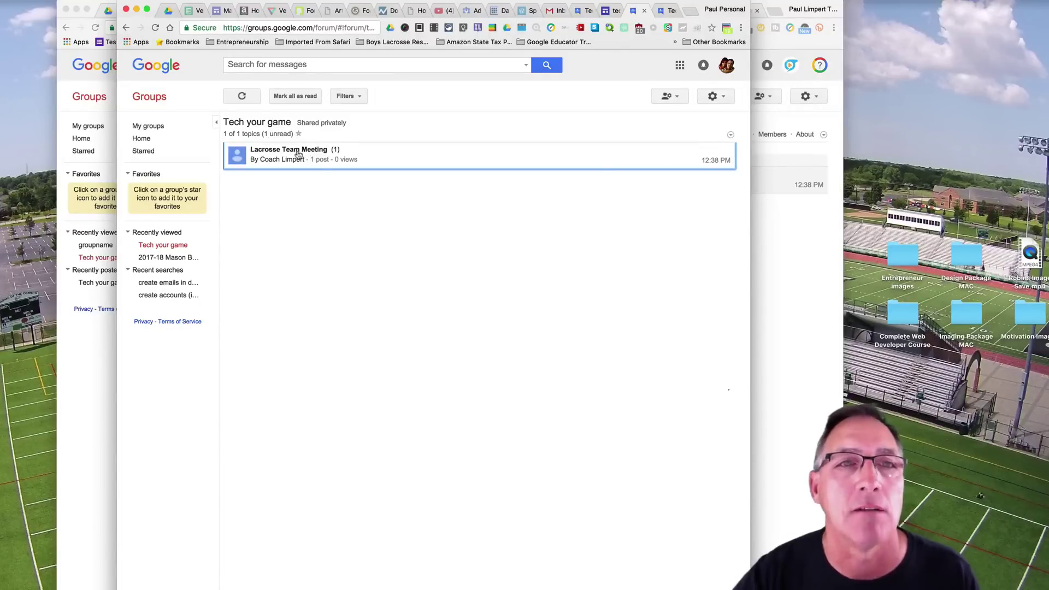
- Open Lacrosse Team Meeting to confirm the post and image arrived, and check the post's options menu
click(305, 156)
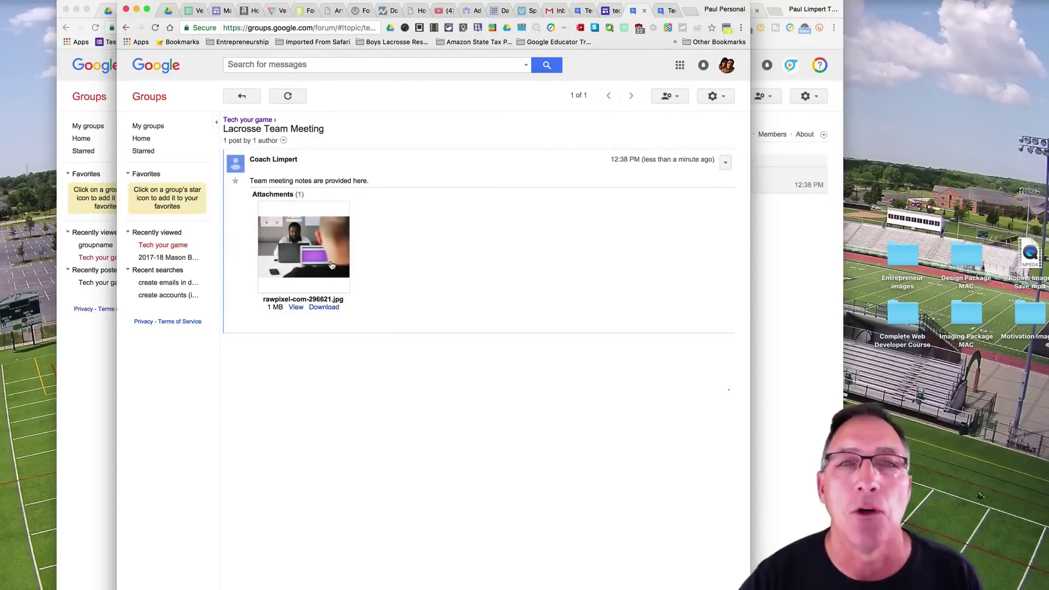
mouse_move(330, 265)
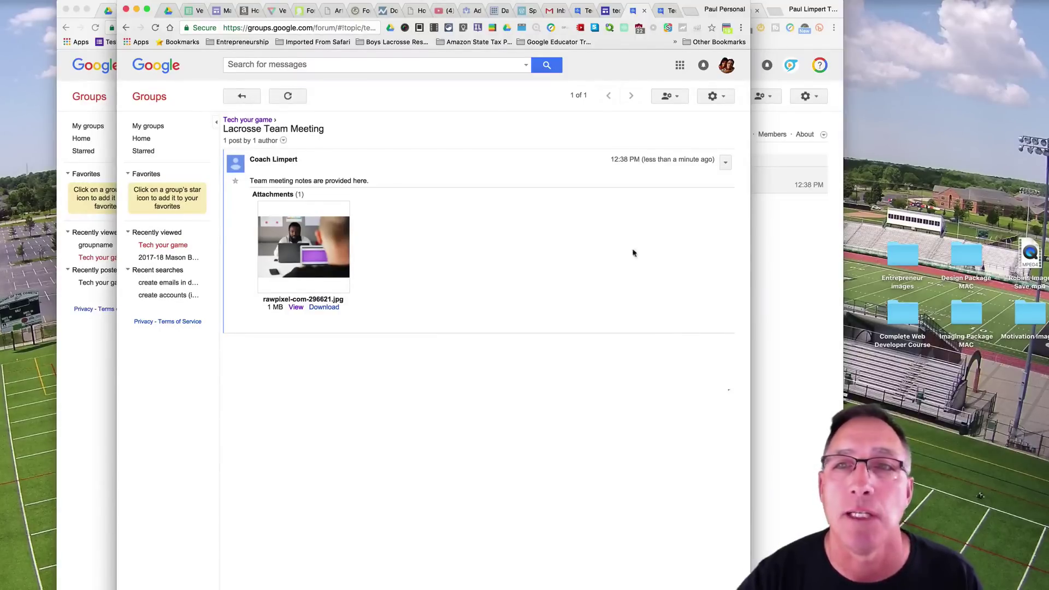
click(726, 163)
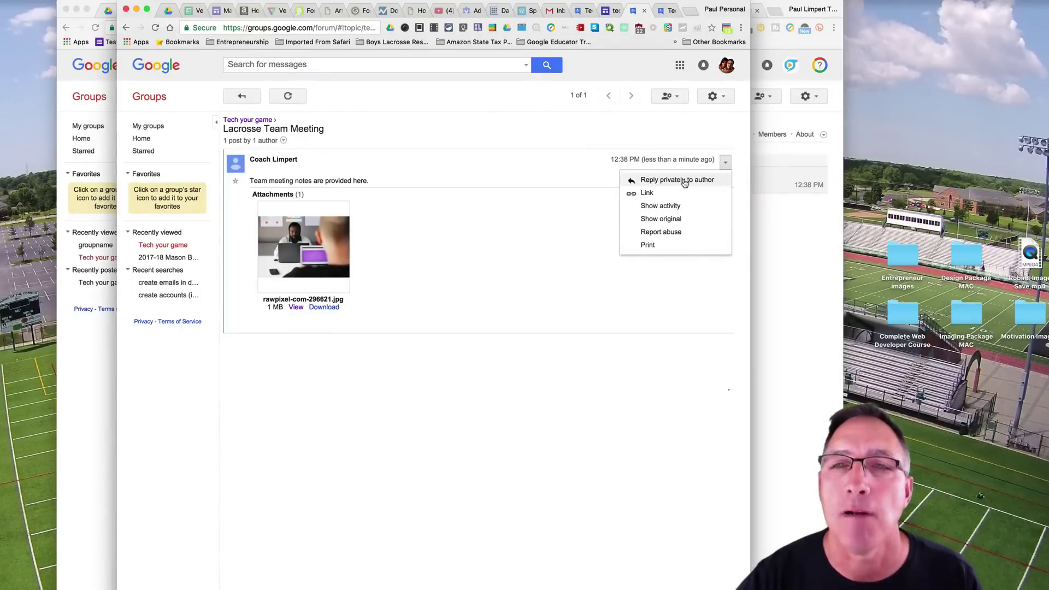
click(304, 326)
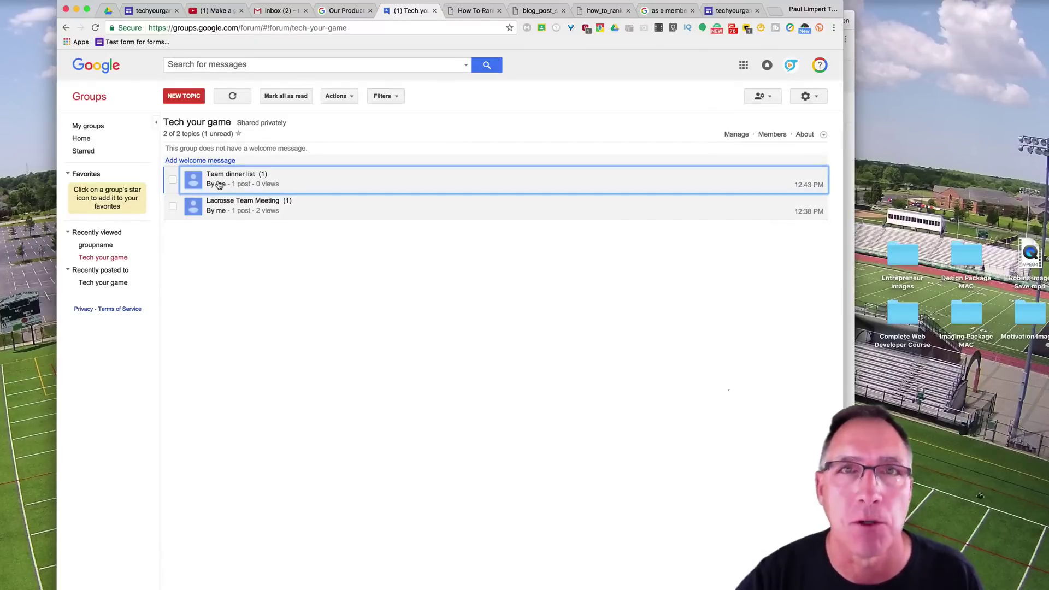
- Post the reply 'Got it, no problems' on Lacrosse Team Meeting, then switch browser windows
click(234, 206)
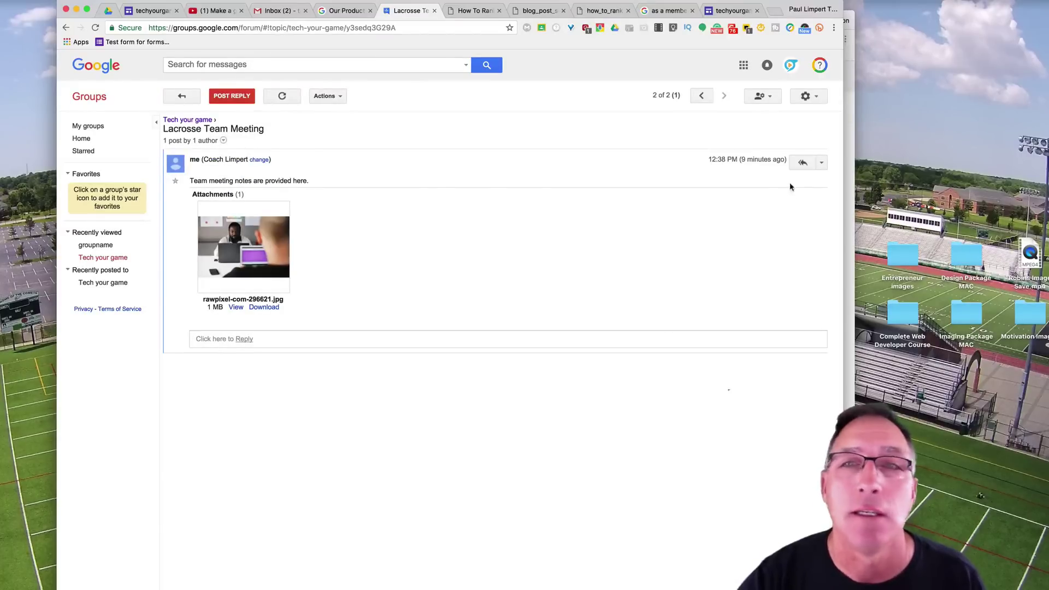
click(803, 164)
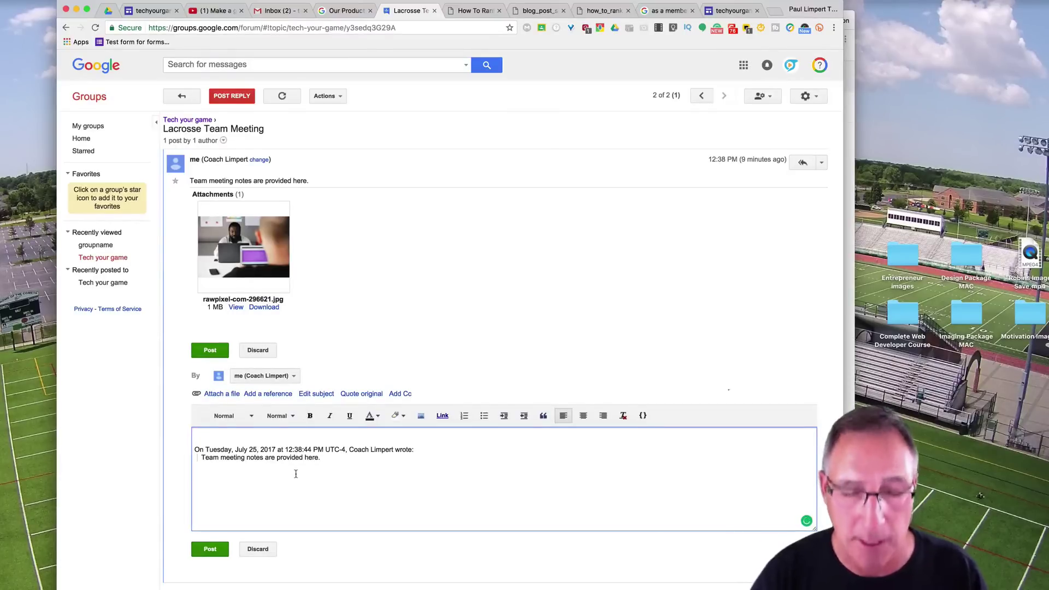
text(Got)
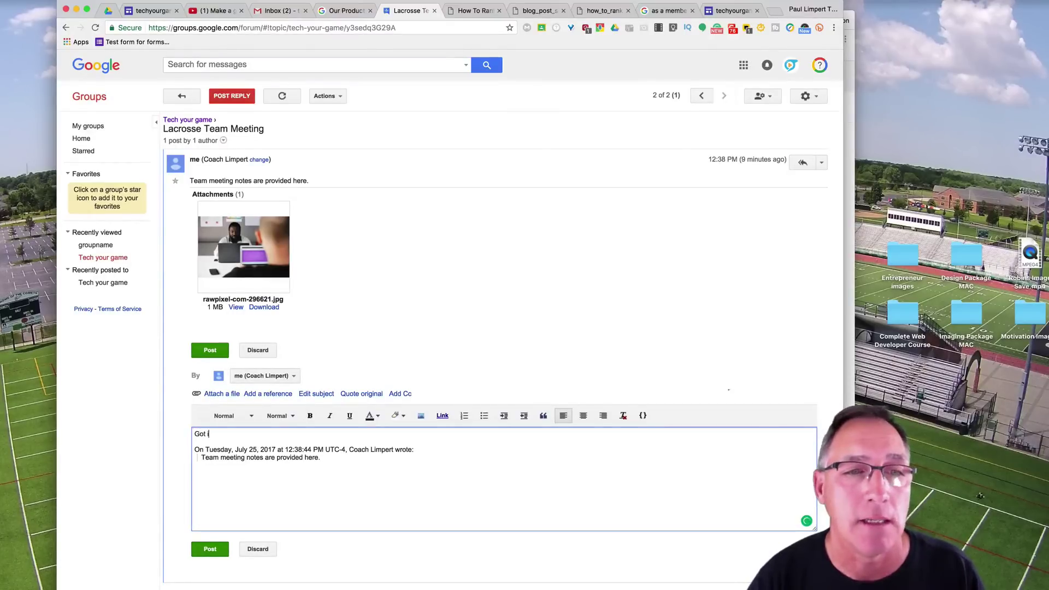
text( it, no problems)
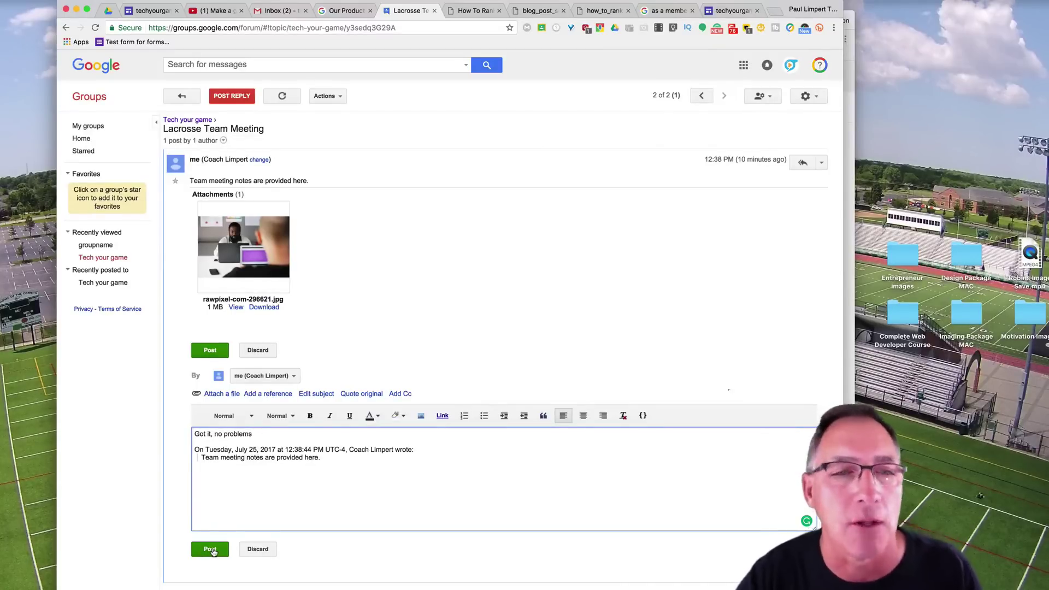
click(212, 551)
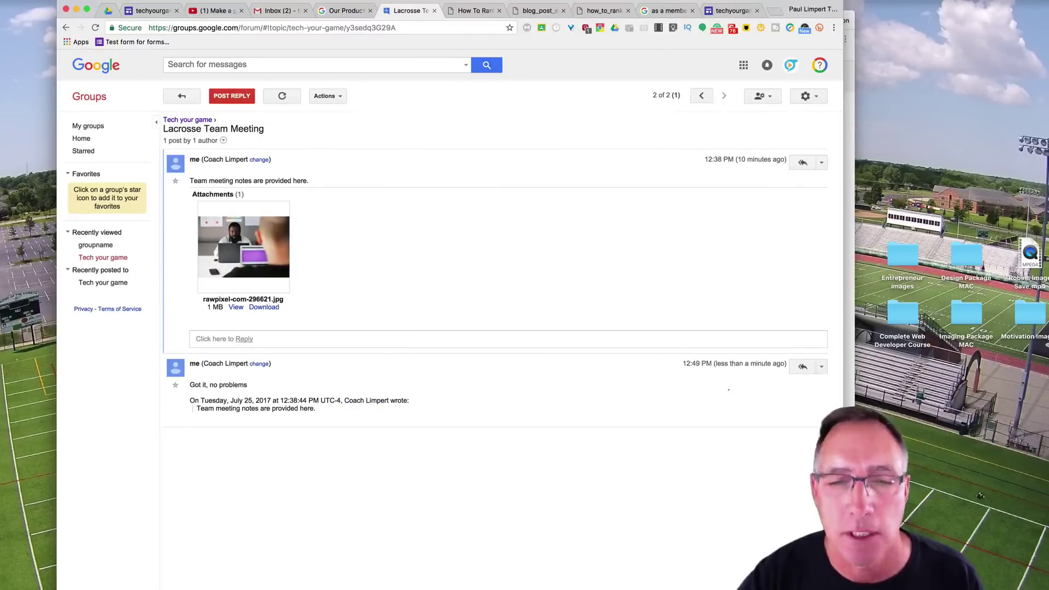
key(super+grave)
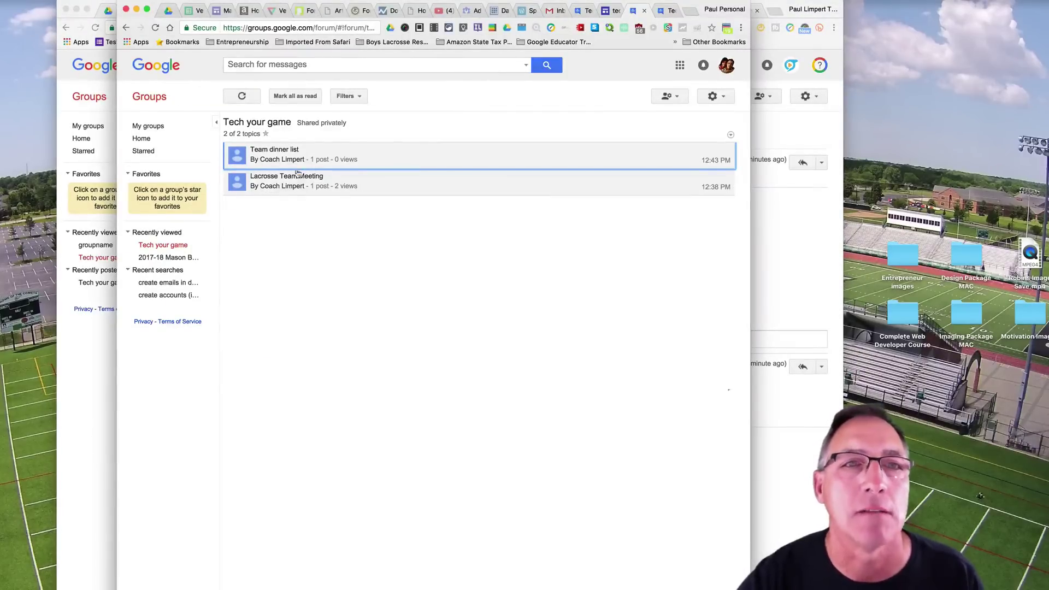
- Refresh Lacrosse Team Meeting to see the 'Got it, no problems' reply, then return to the topic list
click(273, 185)
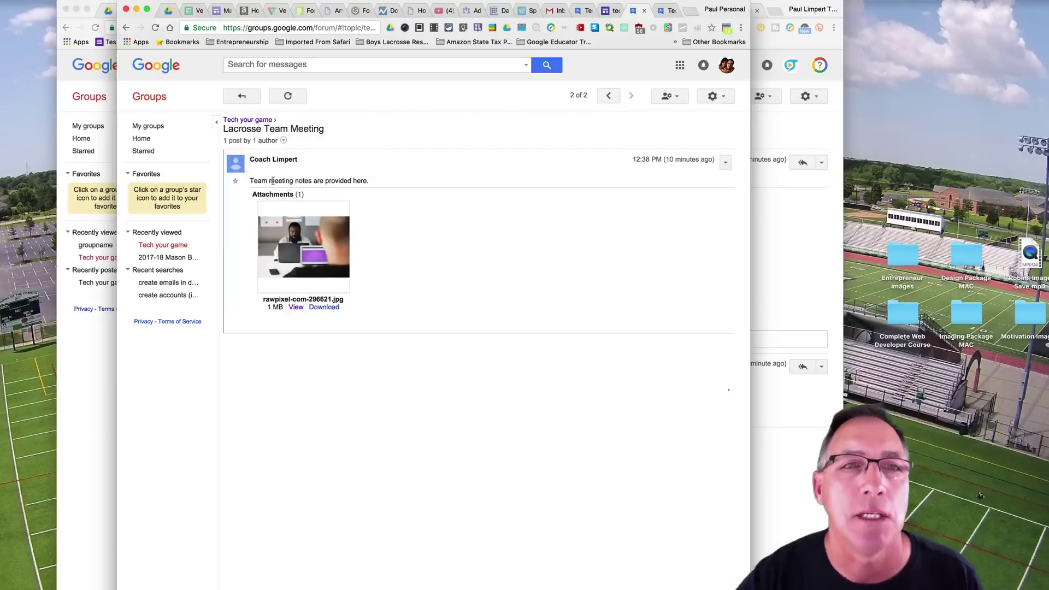
click(295, 97)
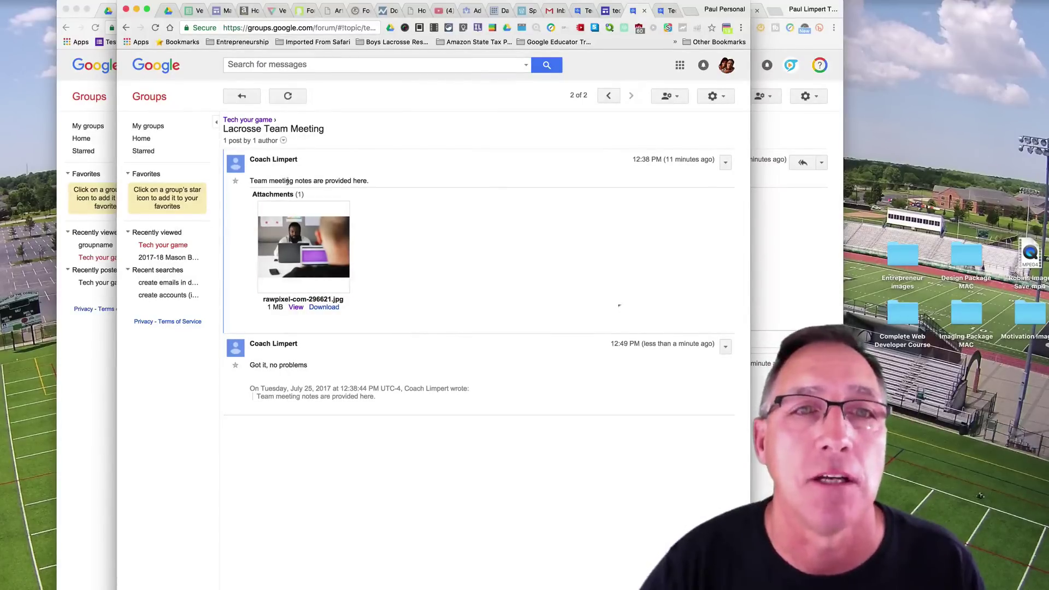
click(242, 98)
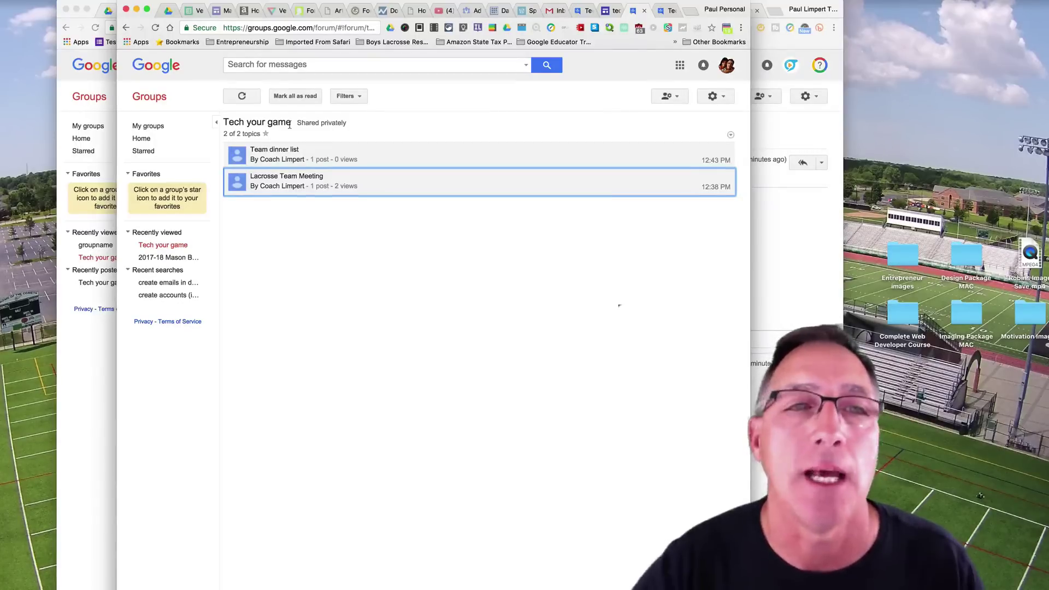
click(671, 97)
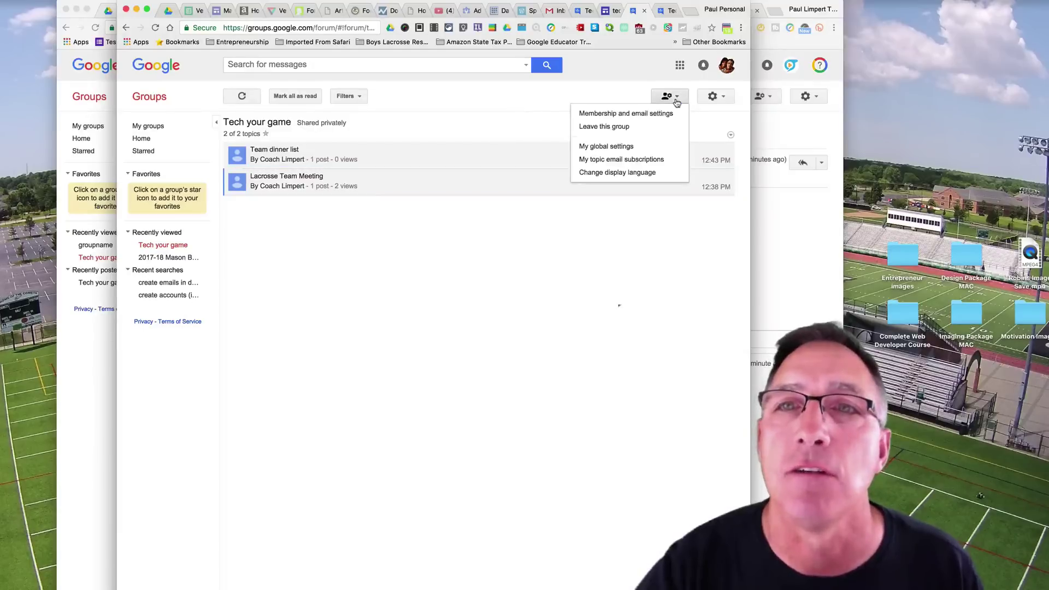
click(619, 115)
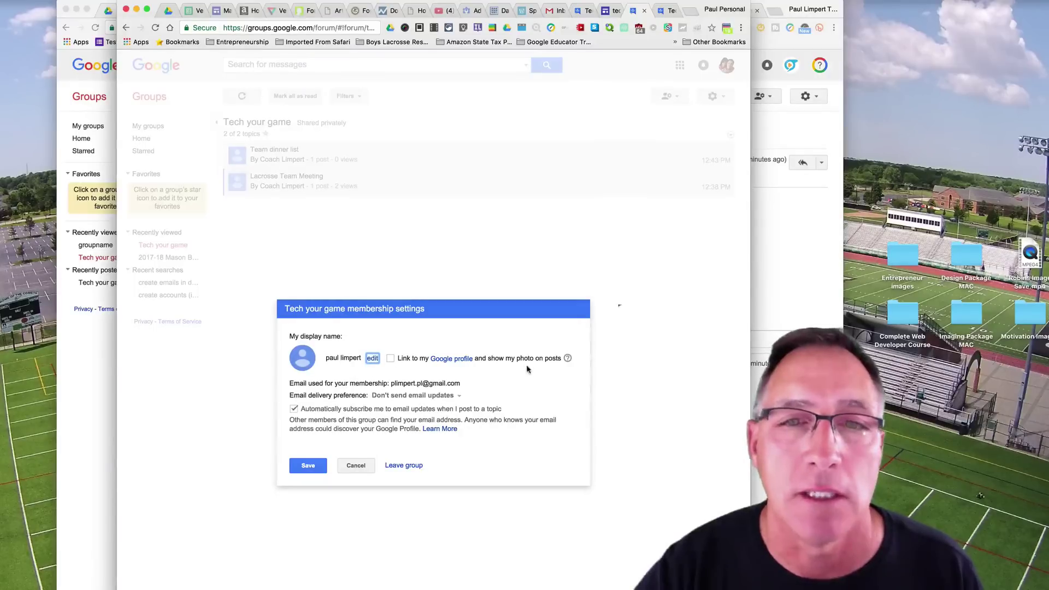
click(459, 398)
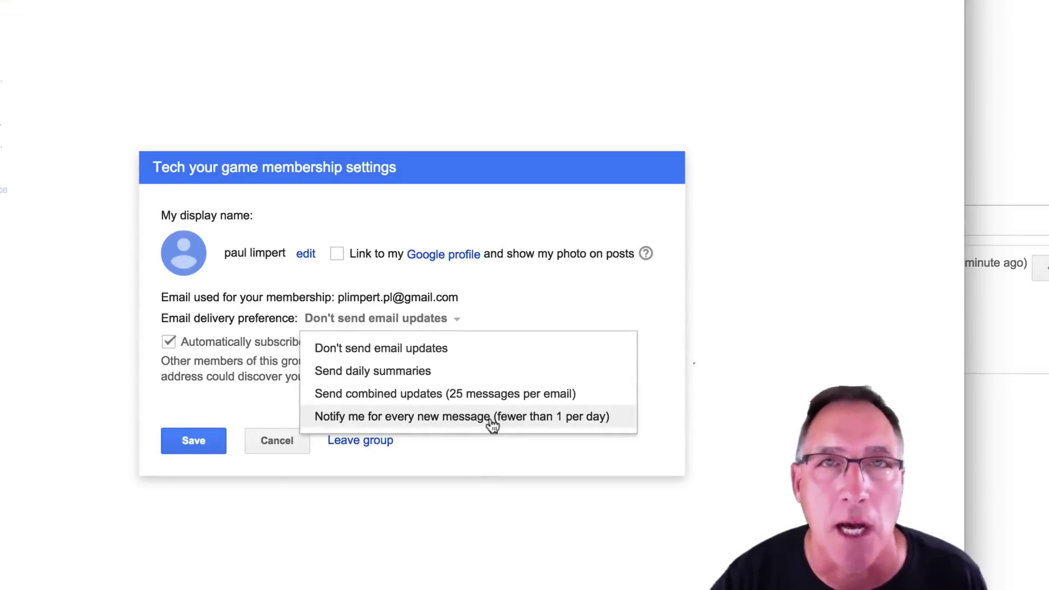
click(515, 109)
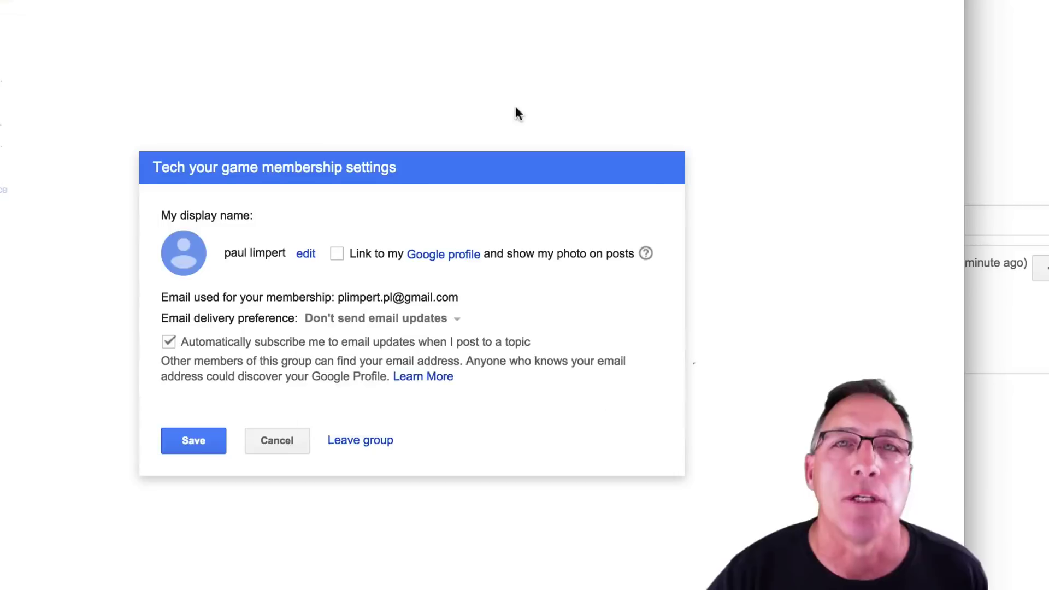
click(269, 446)
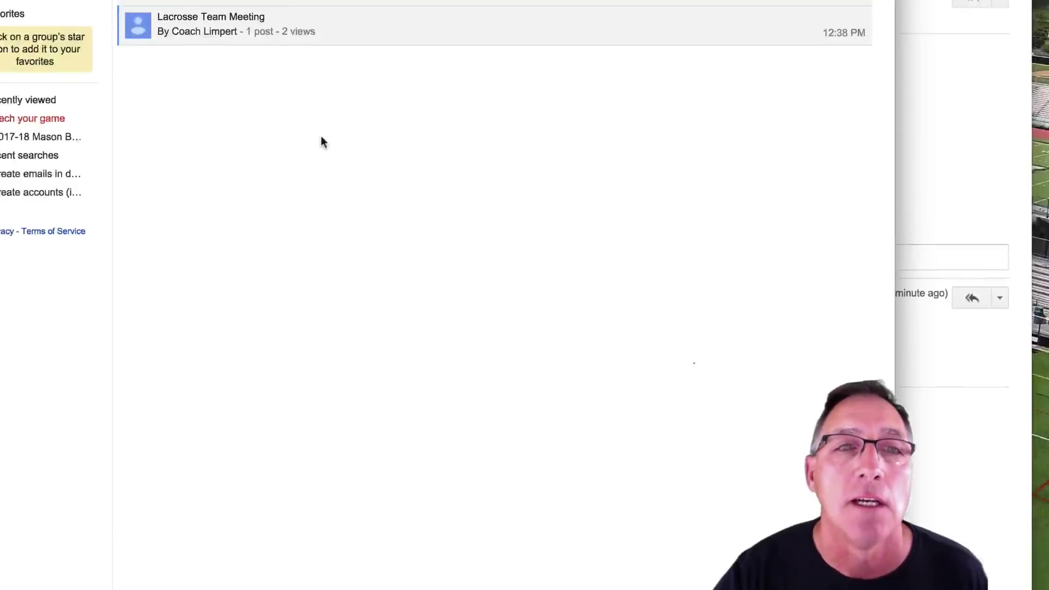